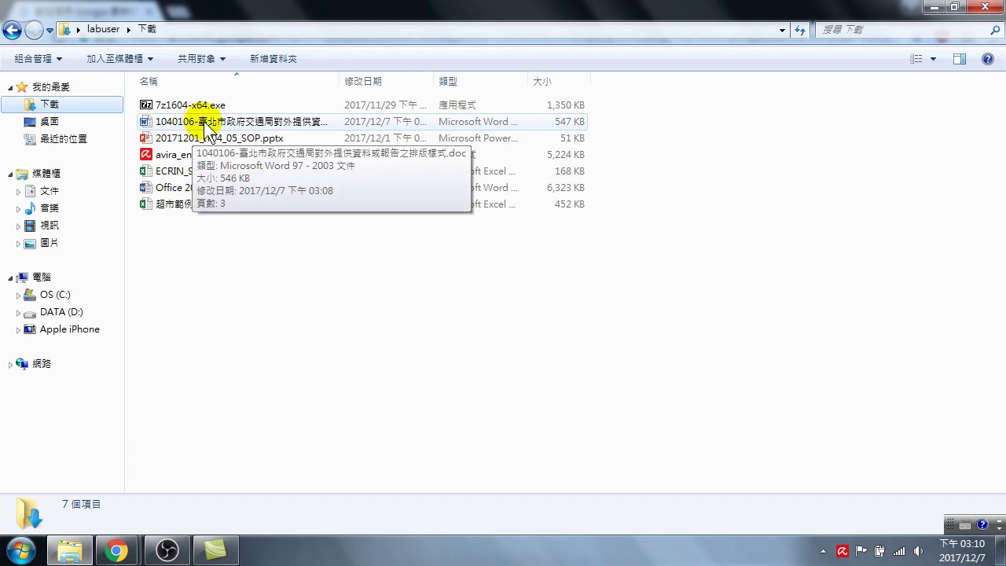
Step: Open the 1040106 .doc report from the Downloads folder in Word
double_click(204, 121)
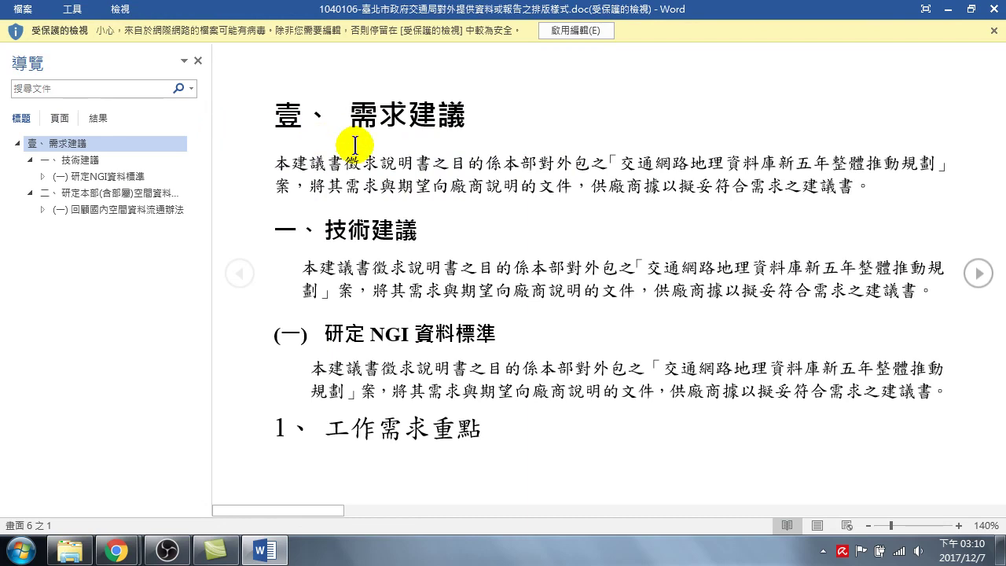
Step: Enable editing and inspect the 壹、 number of the first heading, 需求建議
click(580, 27)
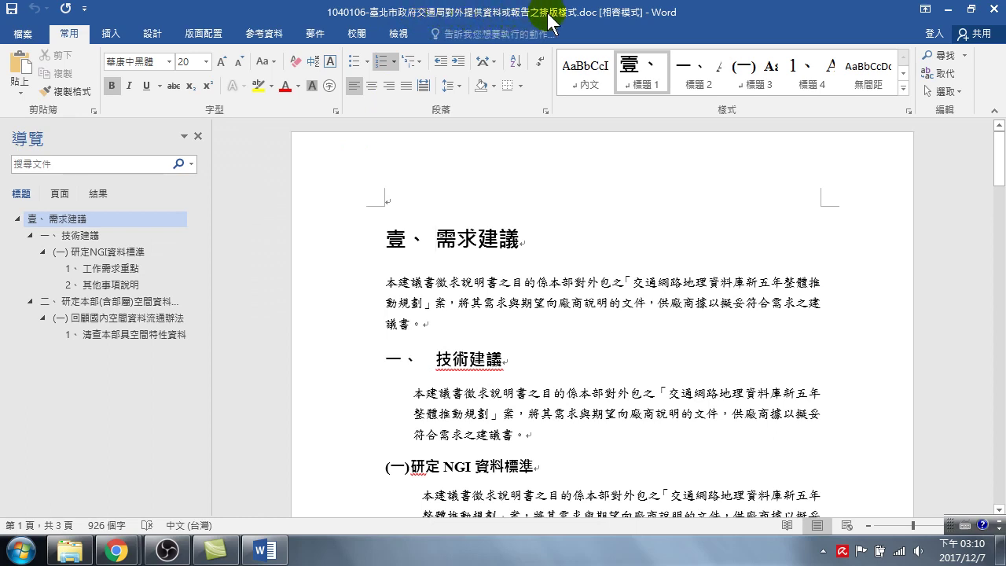
mouse_move(452, 240)
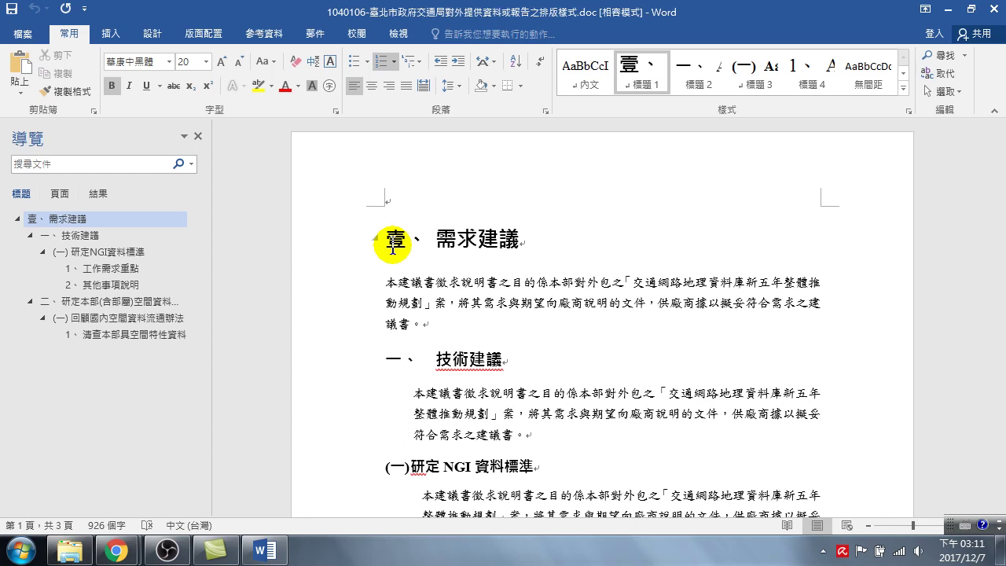
double_click(390, 236)
mouse_move(393, 236)
mouse_down()
mouse_move(456, 242)
mouse_move(416, 237)
mouse_up()
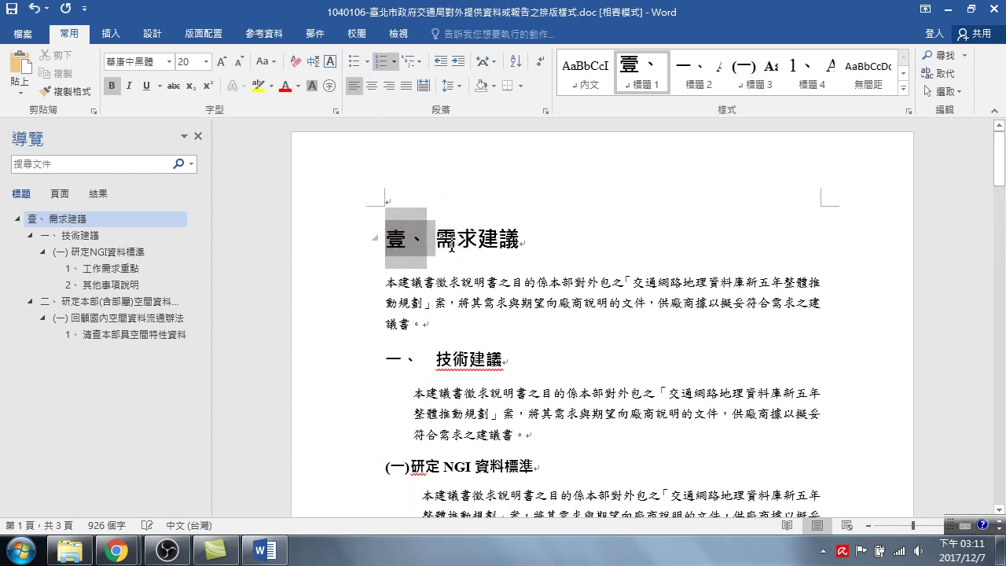
click(440, 234)
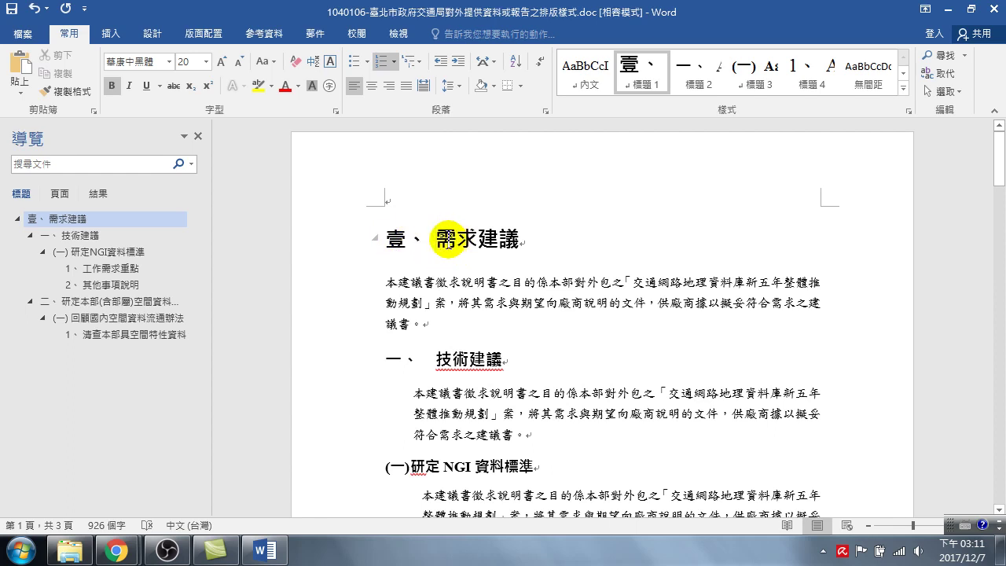
Step: Check the heading styles of 技術建議, 研定NGI資料標準 and 工作需求重點, then return to 需求建議
click(439, 359)
scroll(400, 357, down, 1)
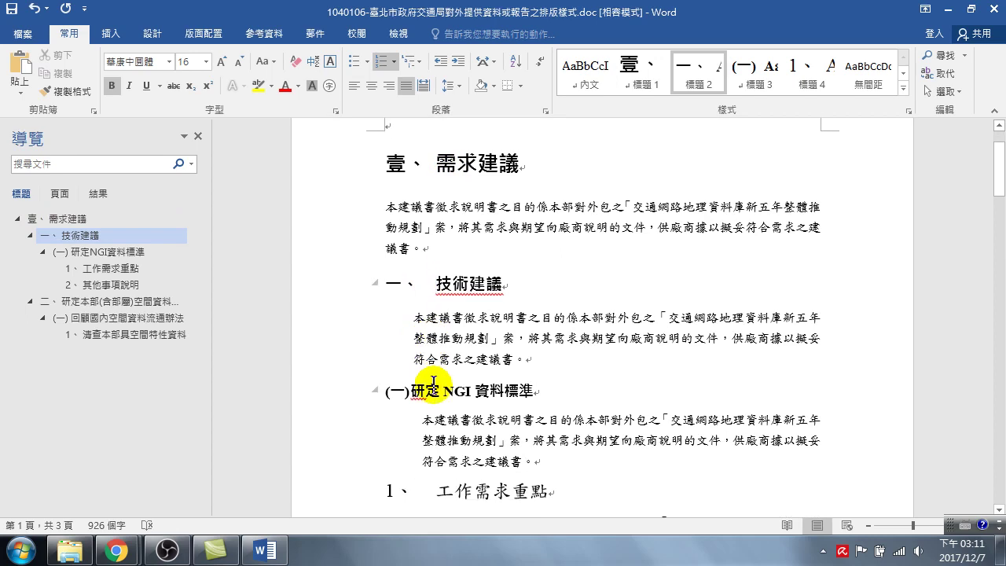
click(411, 391)
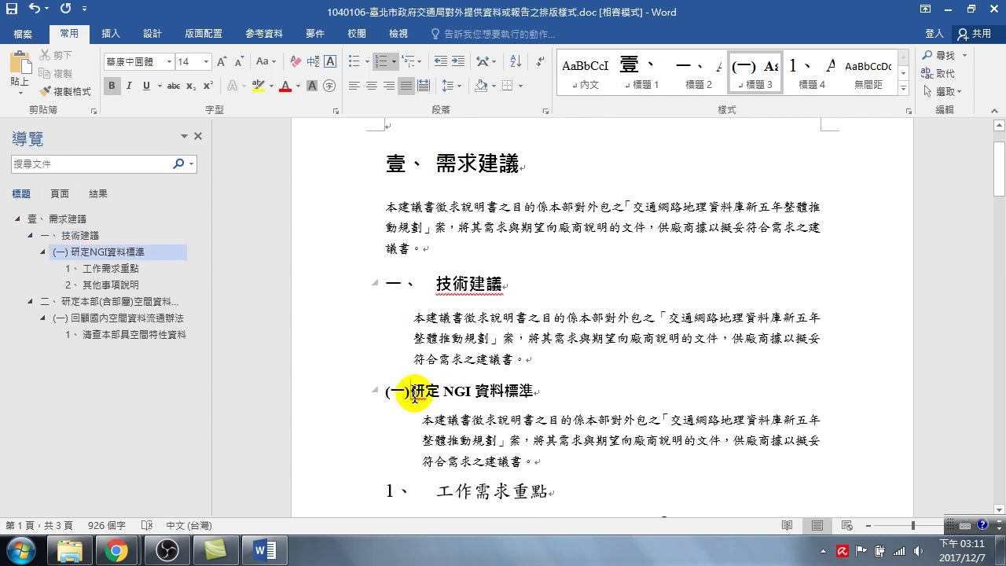
scroll(411, 391, down, 2)
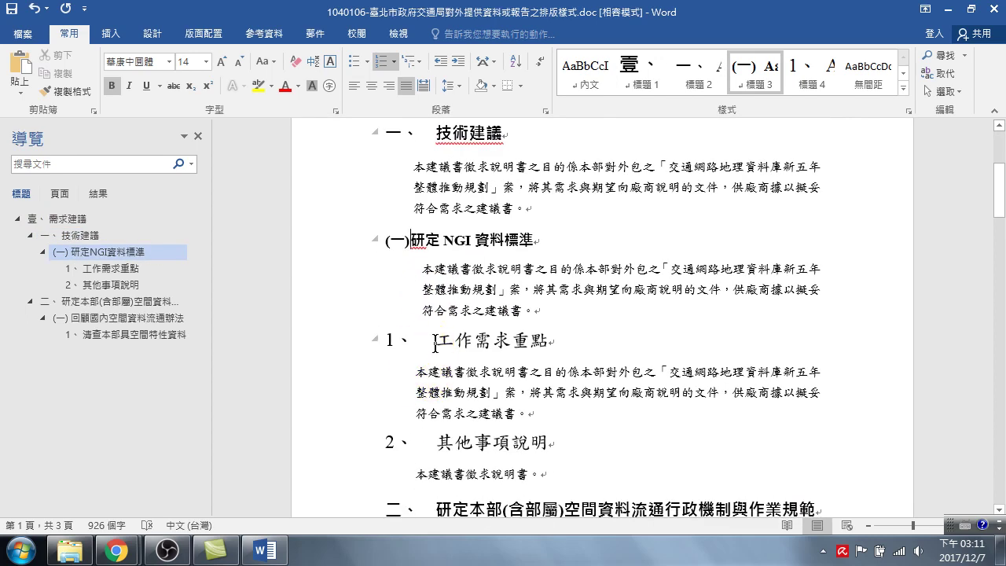
click(405, 345)
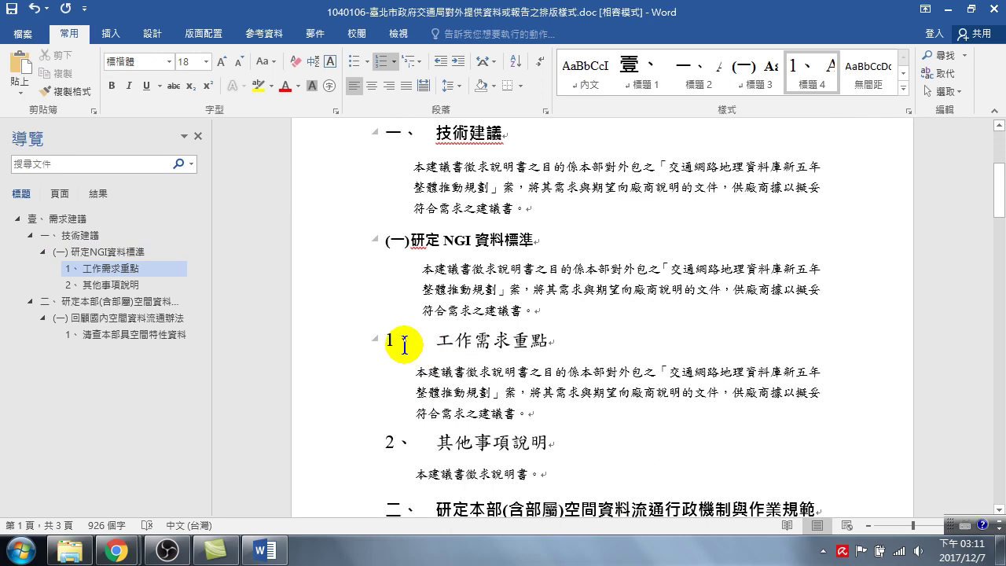
scroll(397, 330, up, 3)
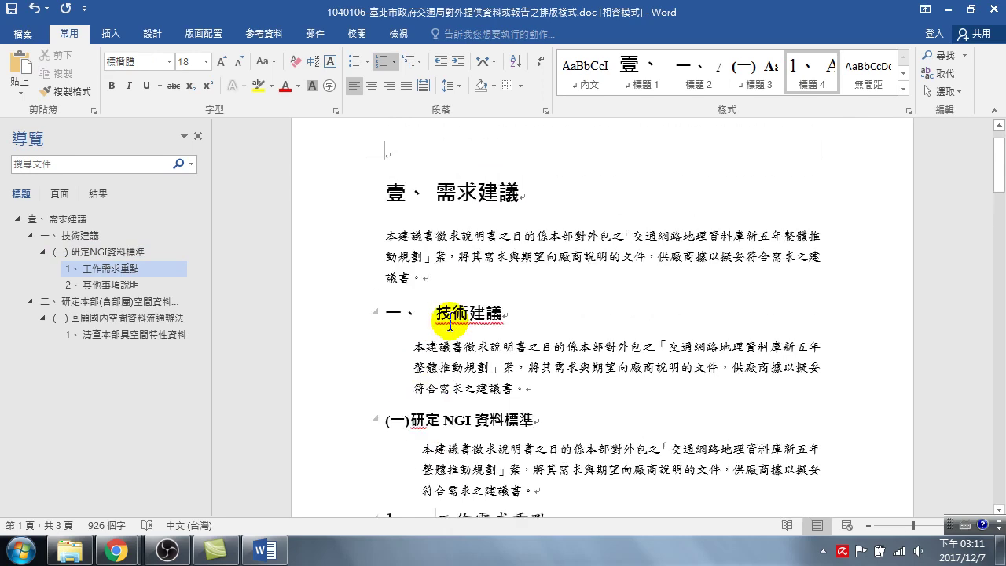
click(424, 203)
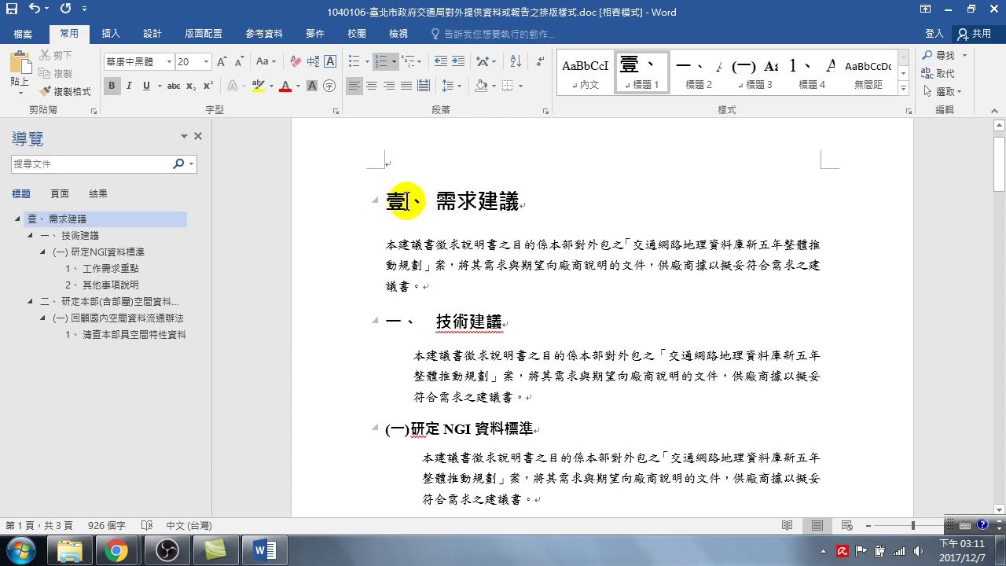
Step: Inspect the 壹、 number's shortcut menu and the Multilevel List gallery for the first heading
click(401, 202)
right_click(401, 202)
key(Escape)
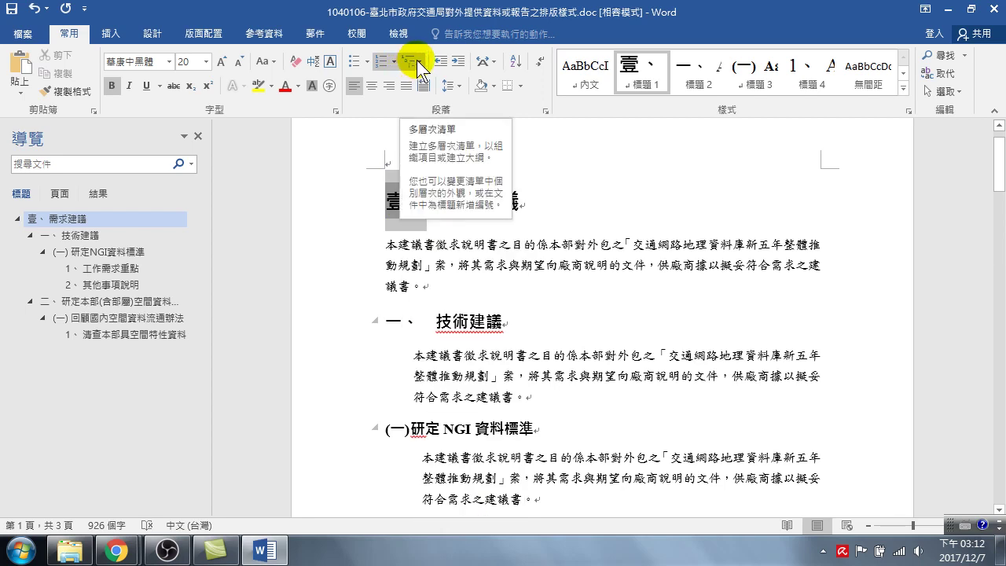
click(417, 61)
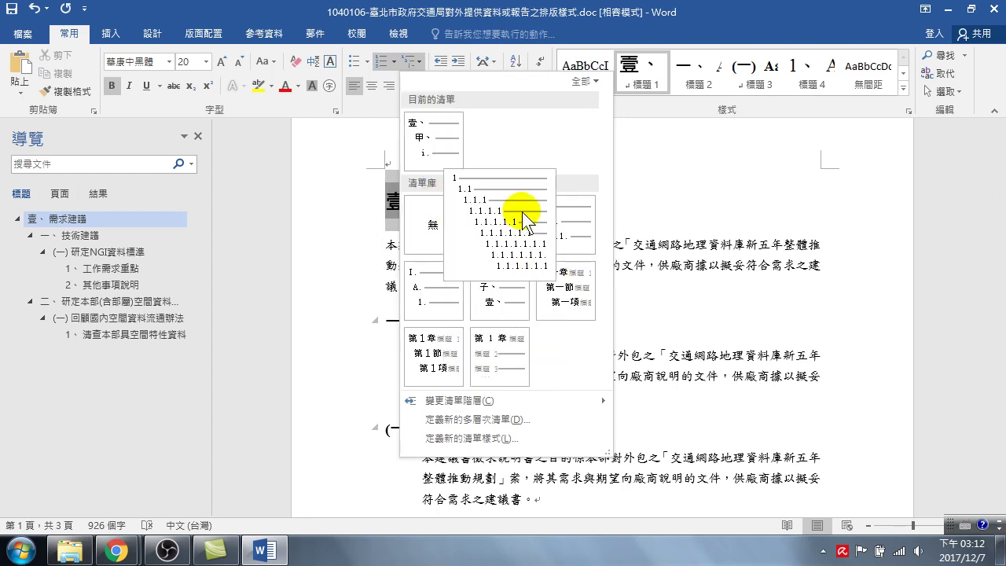
mouse_move(499, 222)
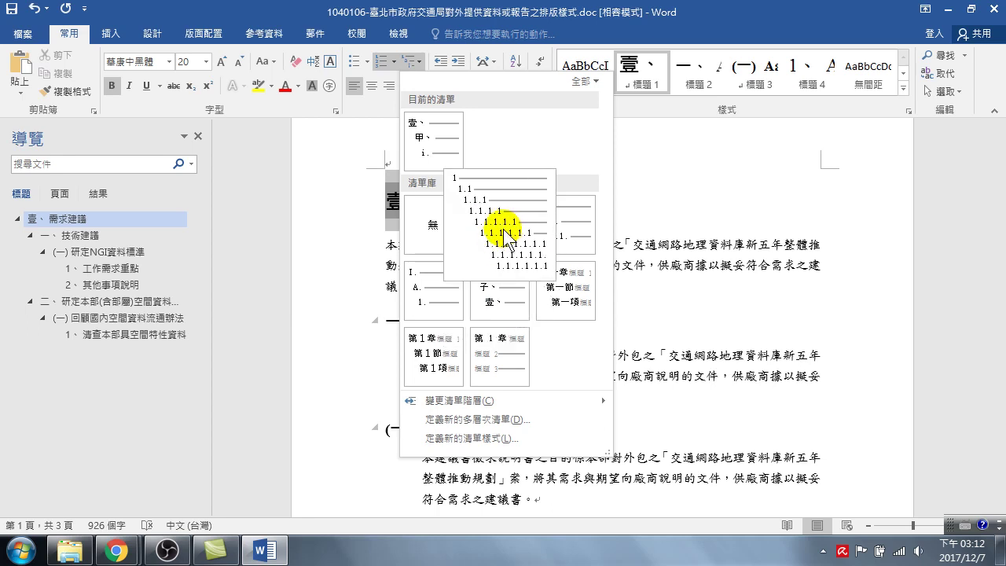
click(685, 297)
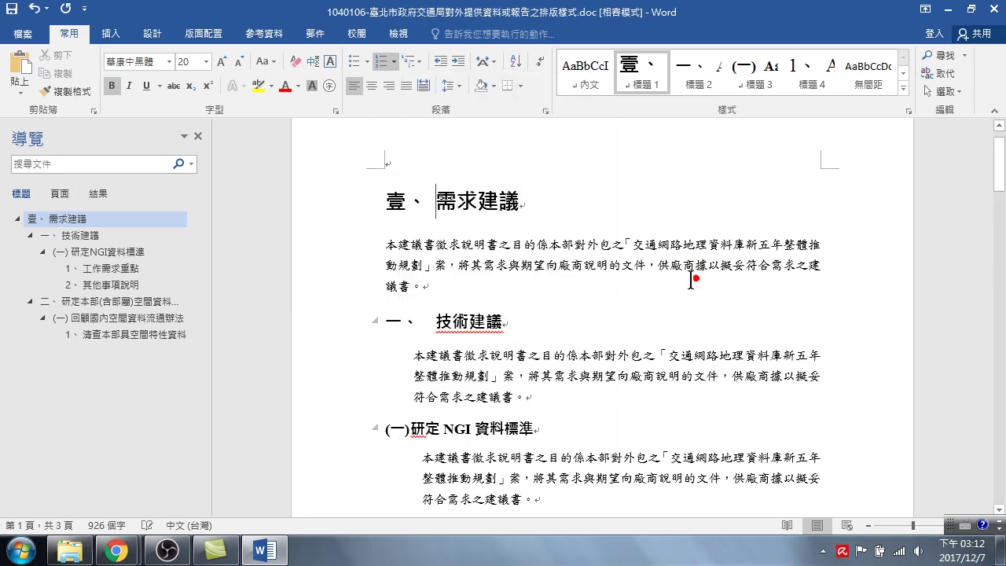
click(399, 202)
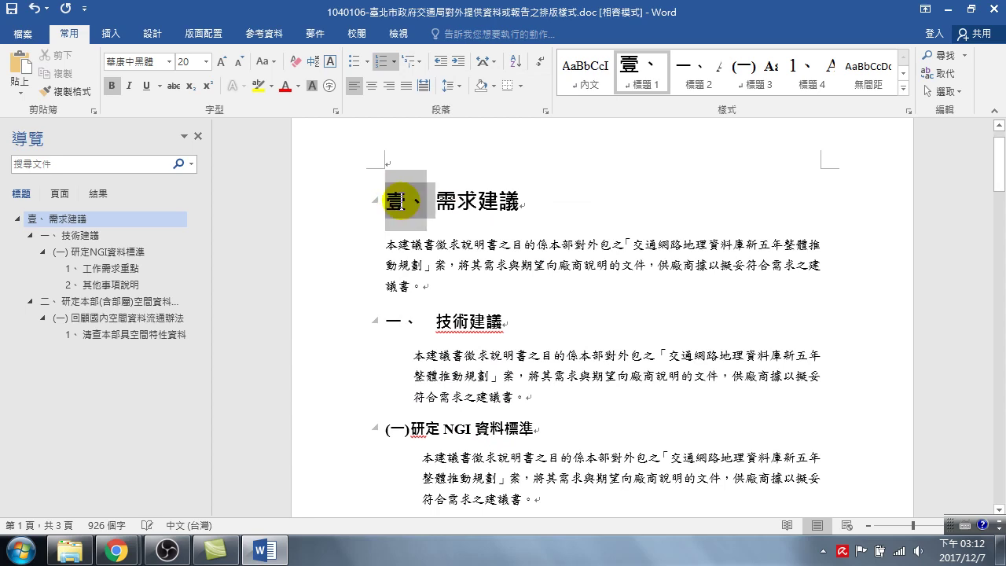
right_click(401, 205)
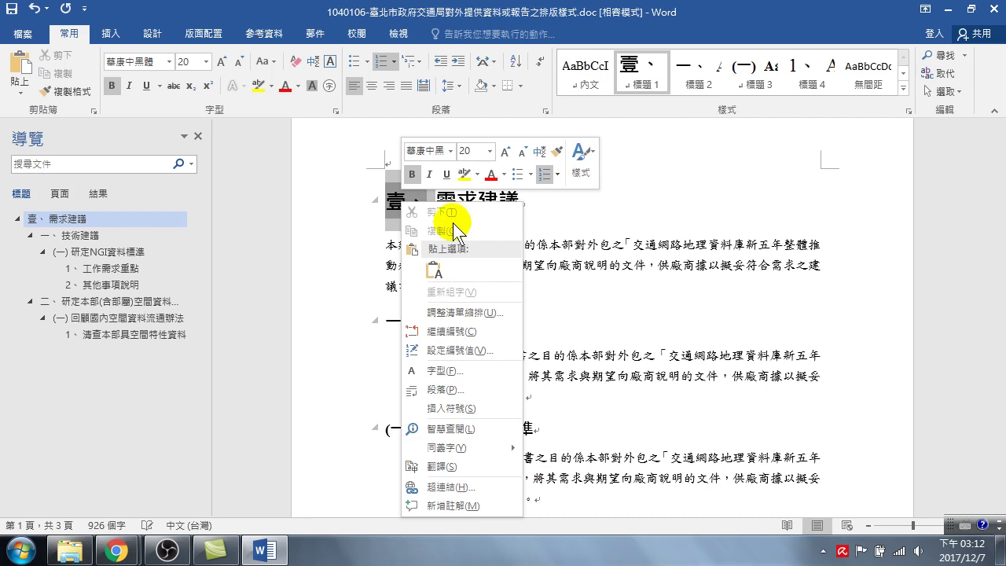
click(421, 62)
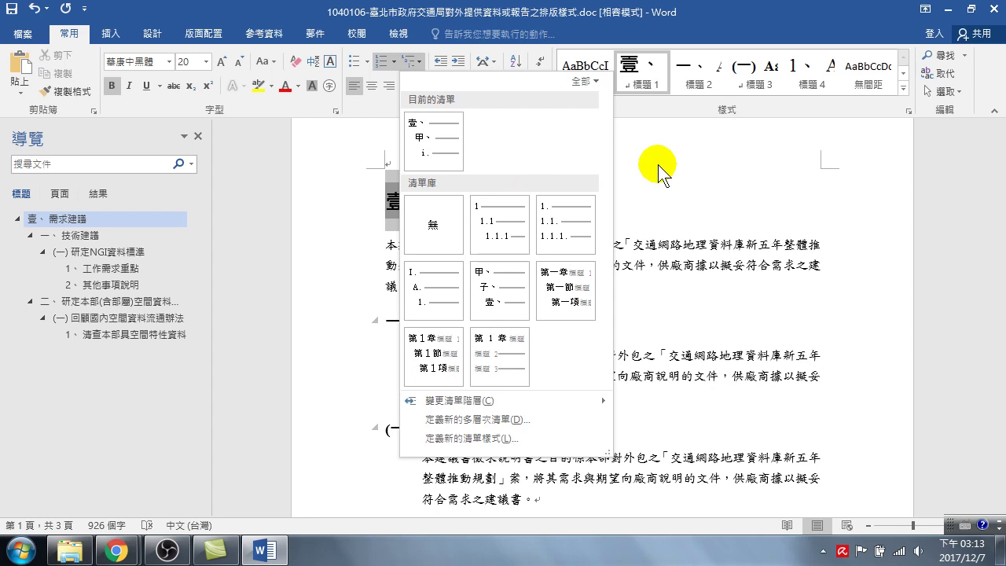
Step: Apply the 1 / 1.1 / 1.1.1 multilevel list so the first heading reads 1 需求建議
click(660, 243)
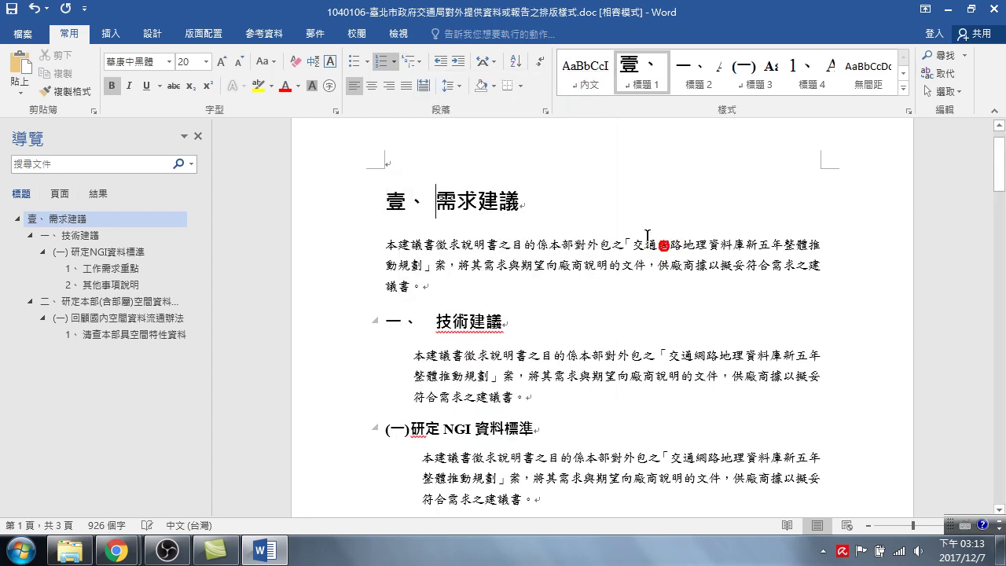
click(395, 203)
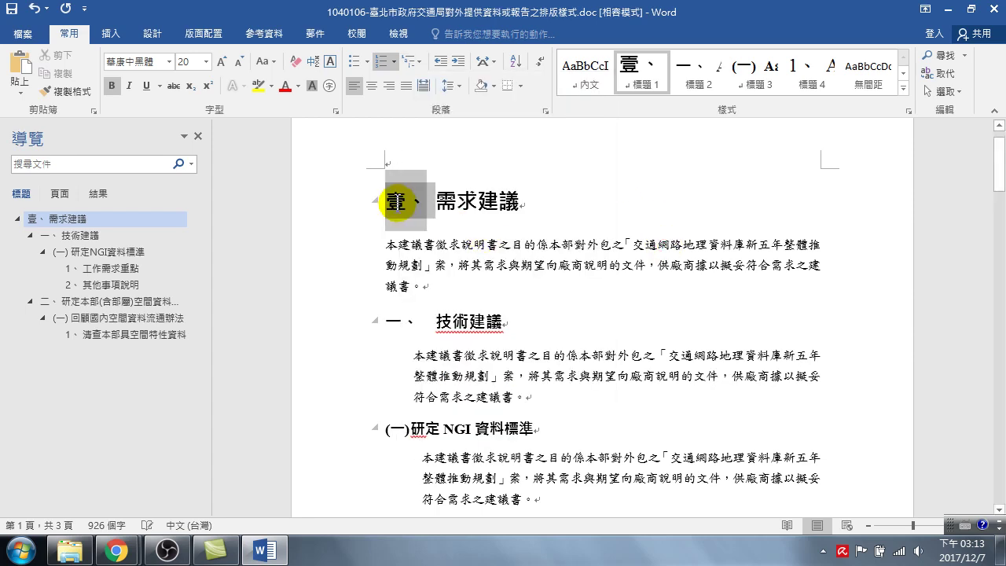
click(419, 56)
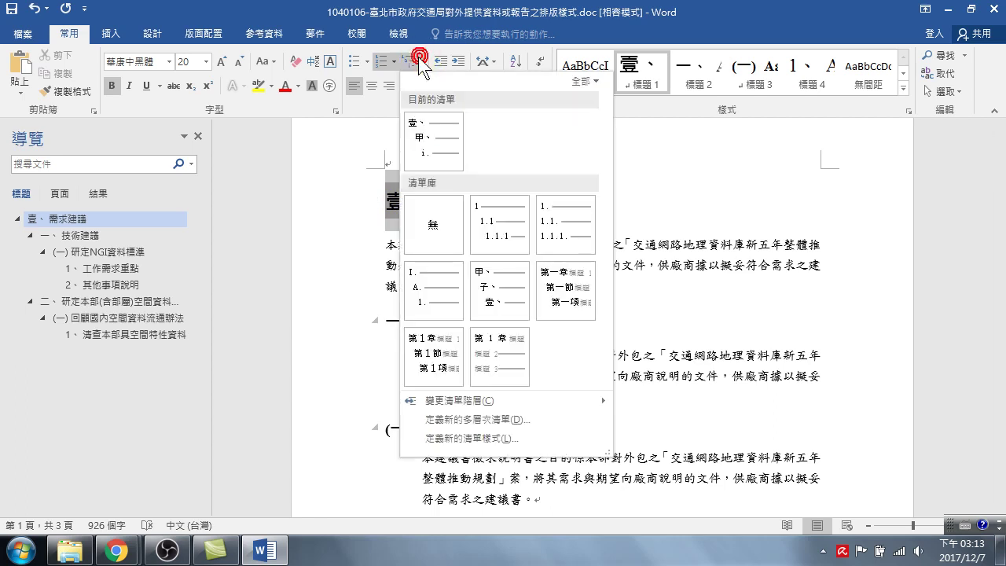
click(500, 227)
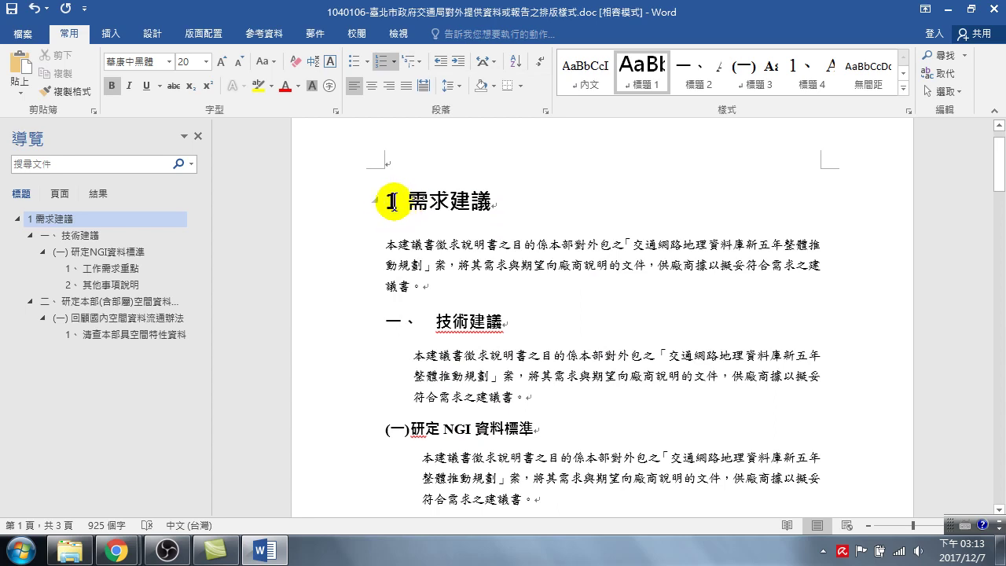
right_click(391, 202)
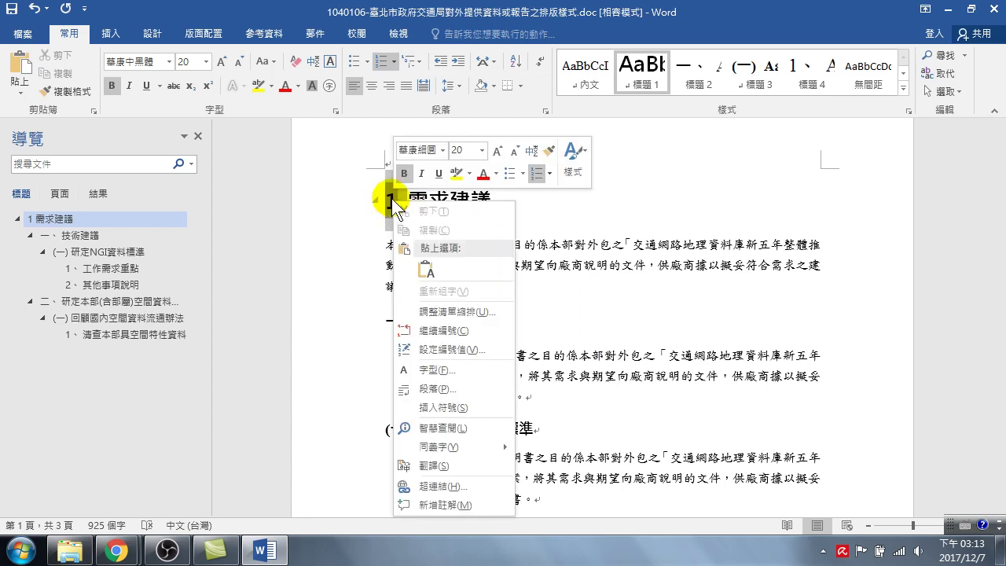
click(554, 234)
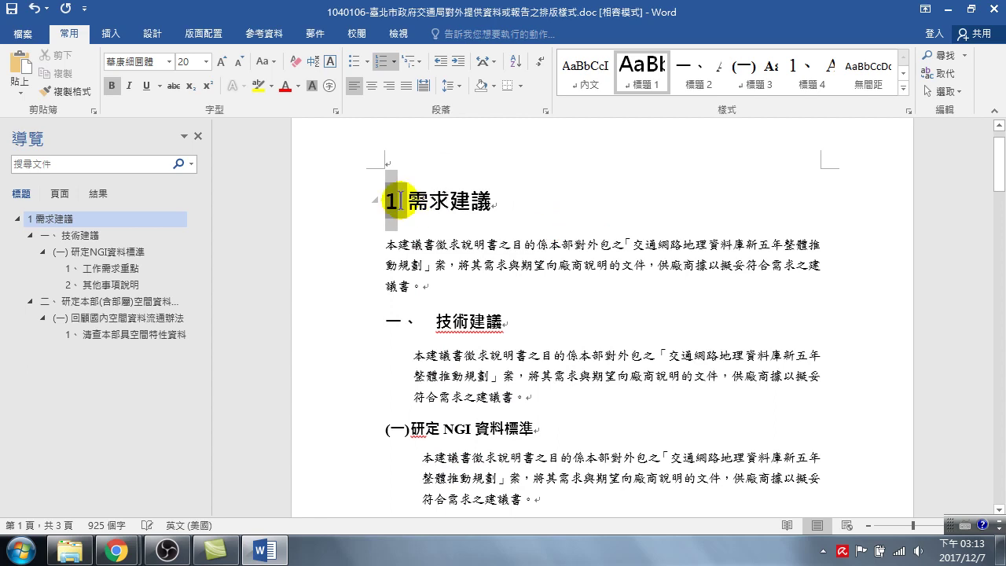
Step: Modify the 標題 1 style and go to its Format > Numbering settings
right_click(643, 69)
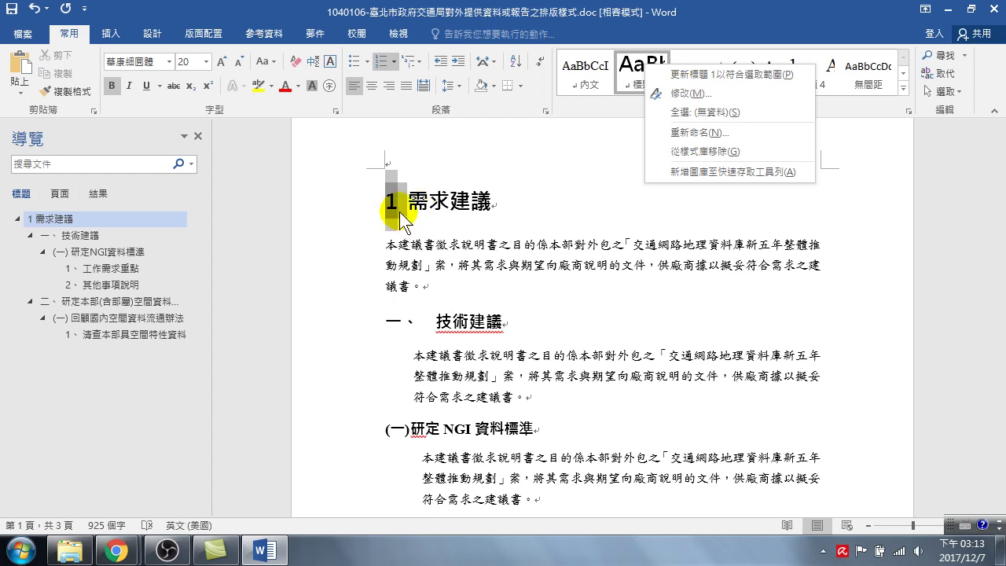
click(680, 93)
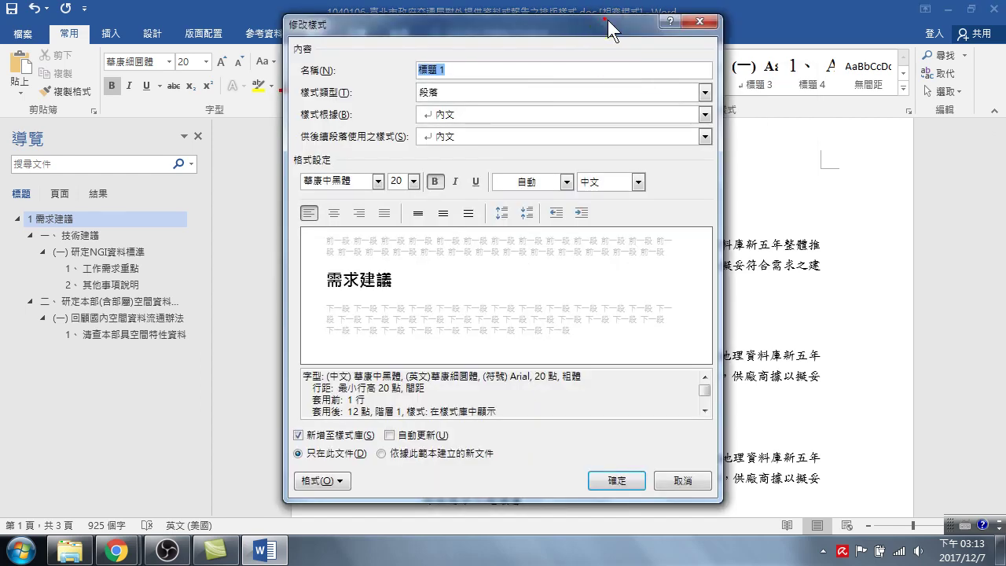
drag(607, 20, 724, 144)
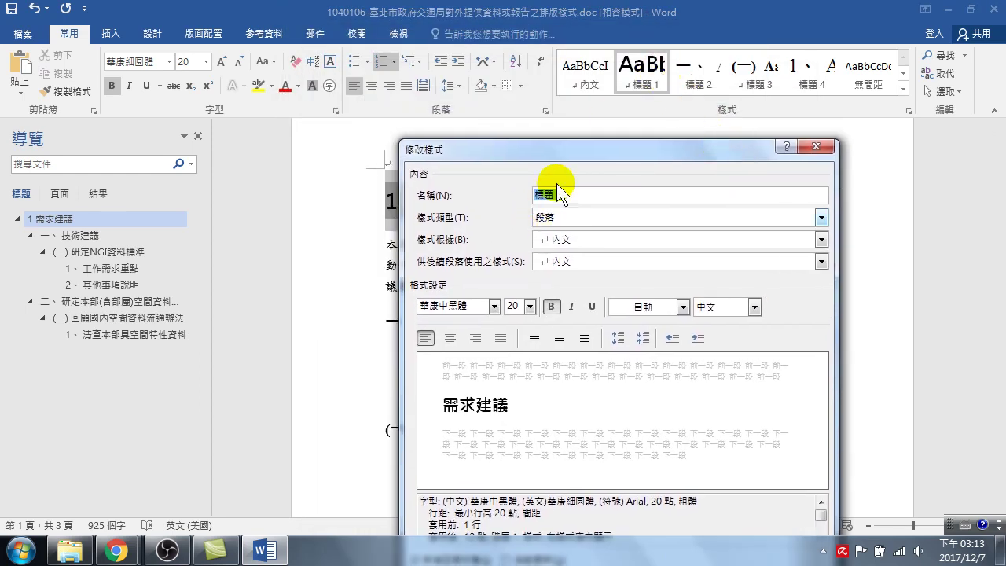
drag(574, 149, 600, 53)
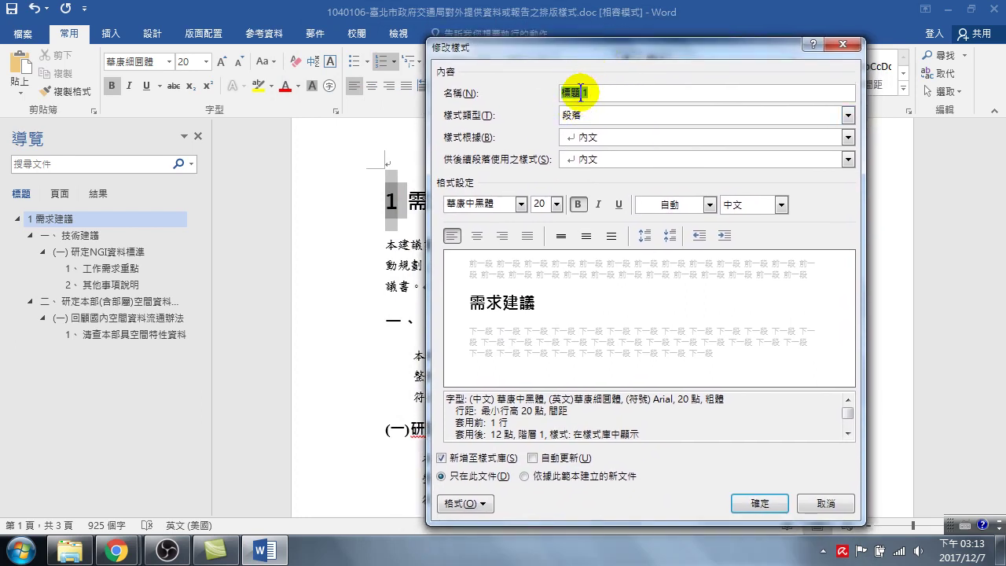
click(463, 503)
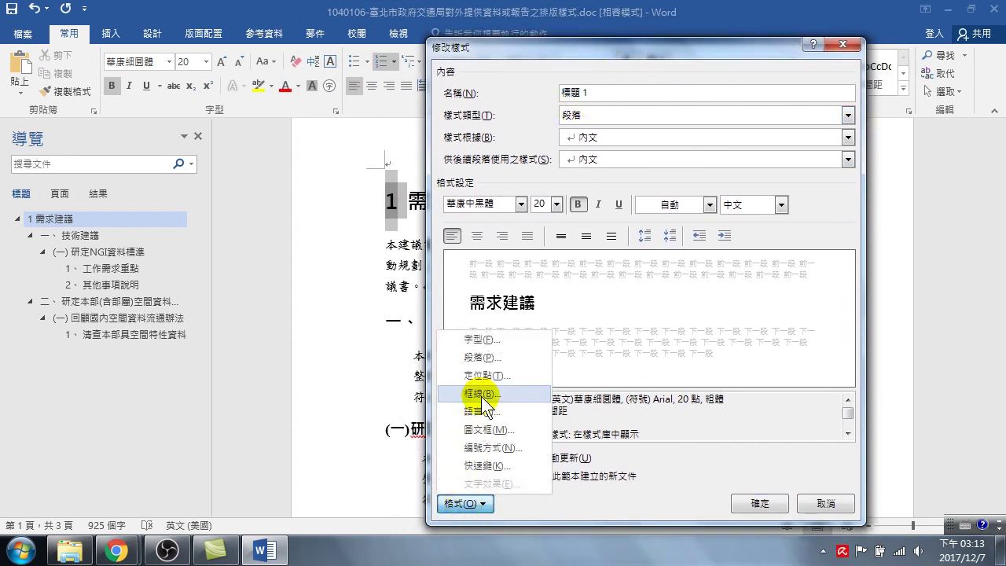
click(480, 448)
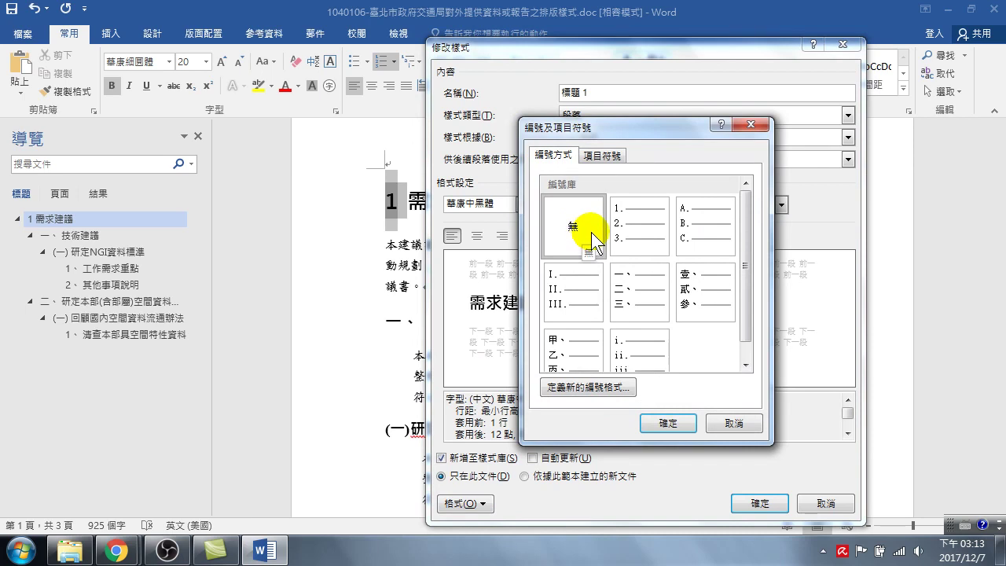
Step: Define a new number format using the 壹, 貳, 參 number style
click(607, 385)
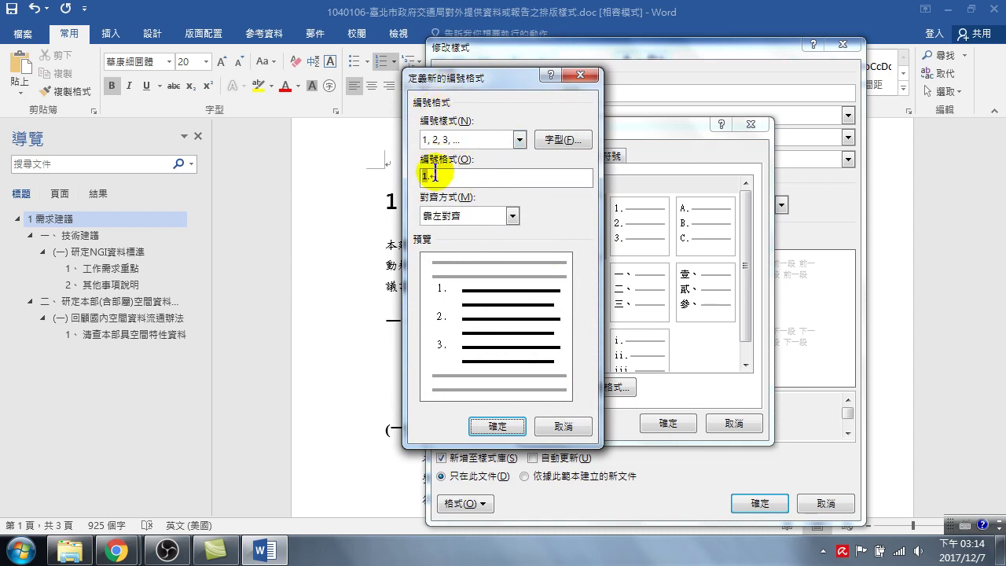
click(462, 138)
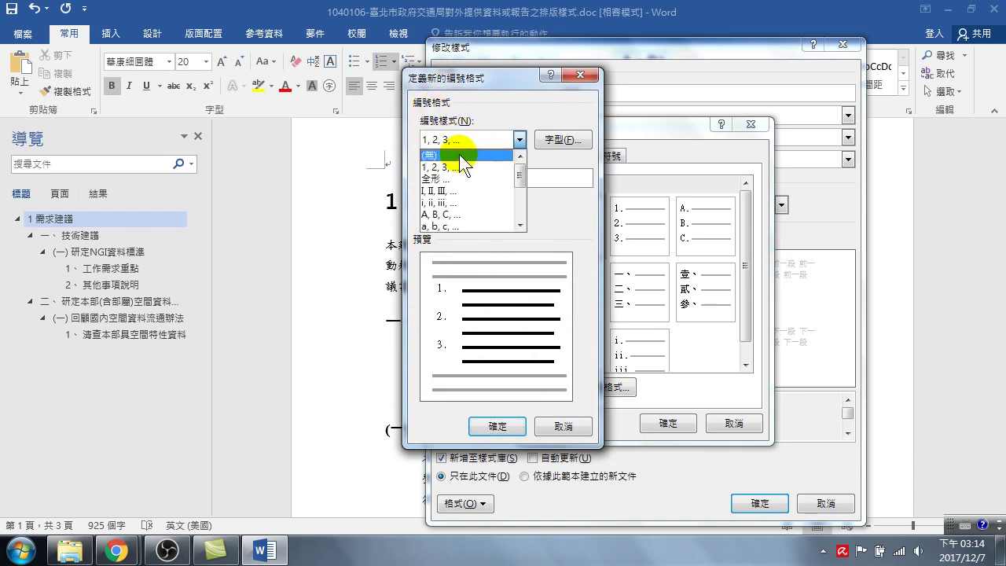
mouse_move(520, 163)
mouse_down()
mouse_move(515, 205)
mouse_move(518, 180)
mouse_up()
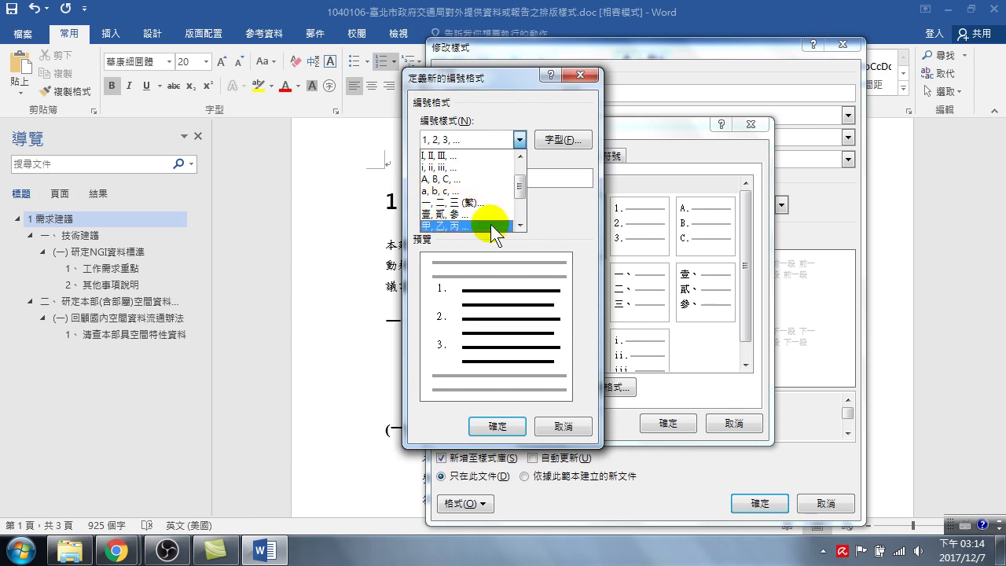
click(520, 225)
click(520, 225)
click(520, 225)
click(520, 225)
click(520, 224)
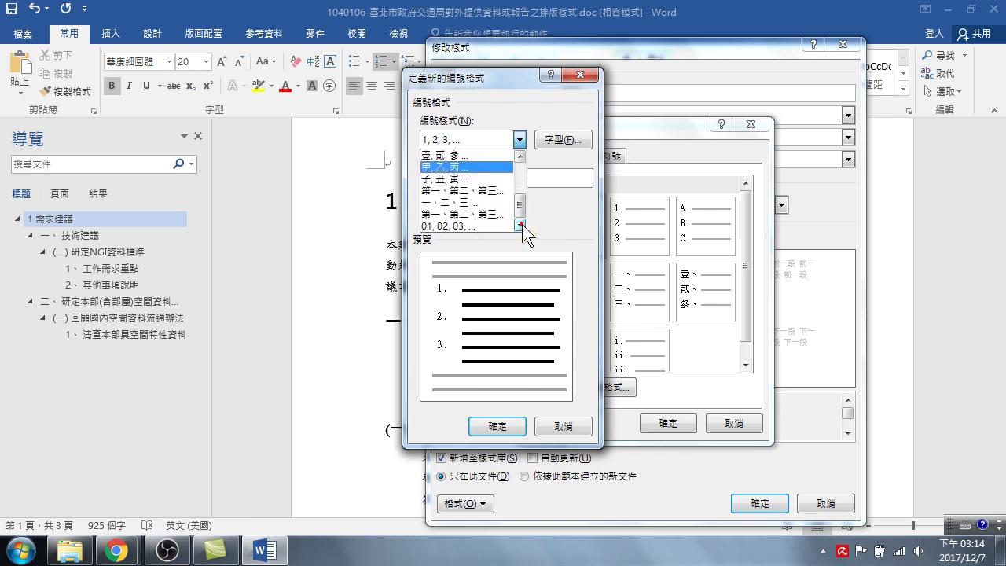
click(520, 153)
click(520, 154)
click(520, 153)
click(520, 153)
click(520, 153)
click(520, 153)
click(521, 225)
click(521, 225)
click(520, 224)
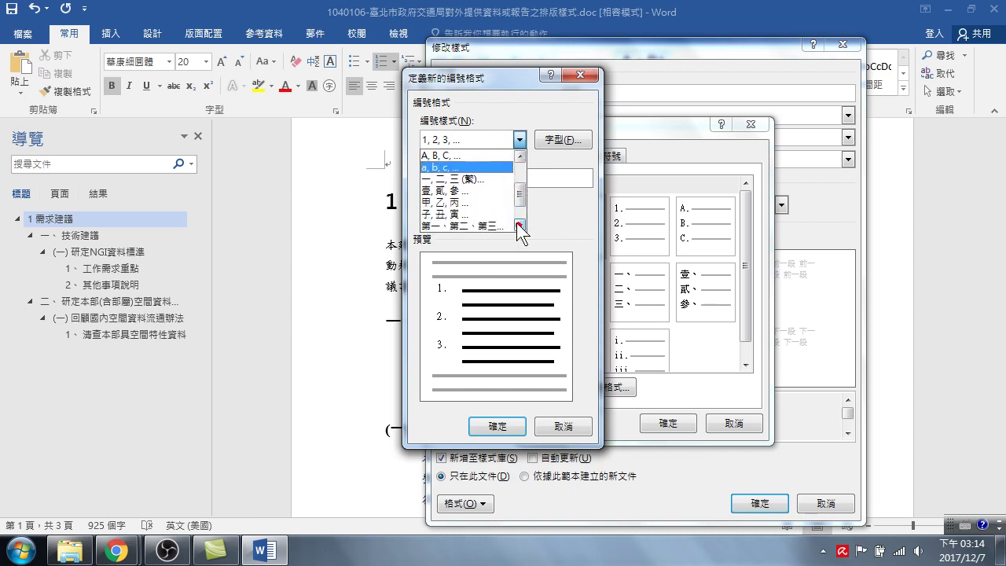
click(437, 191)
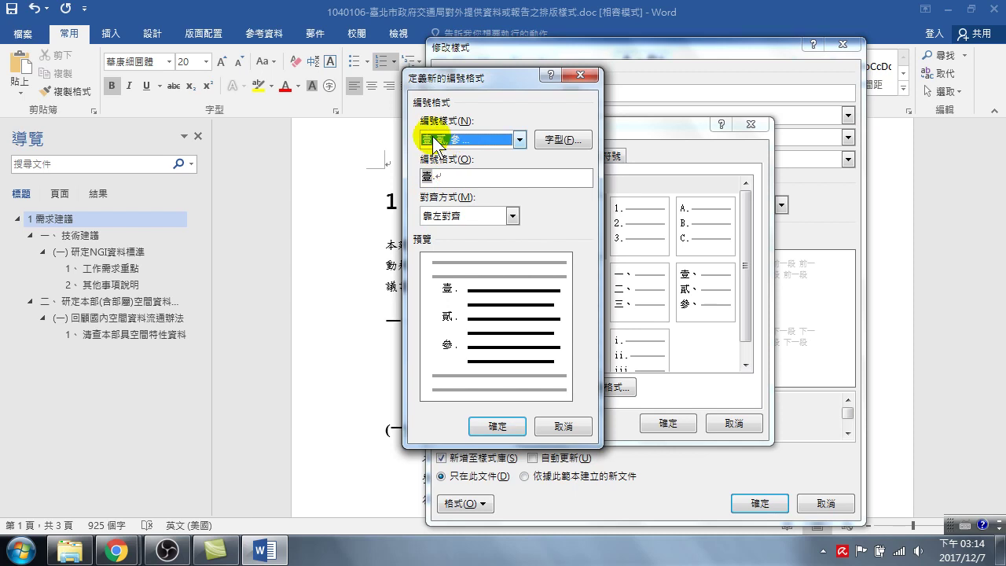
Step: Change the number format text to 壹、 and confirm the new format
click(446, 178)
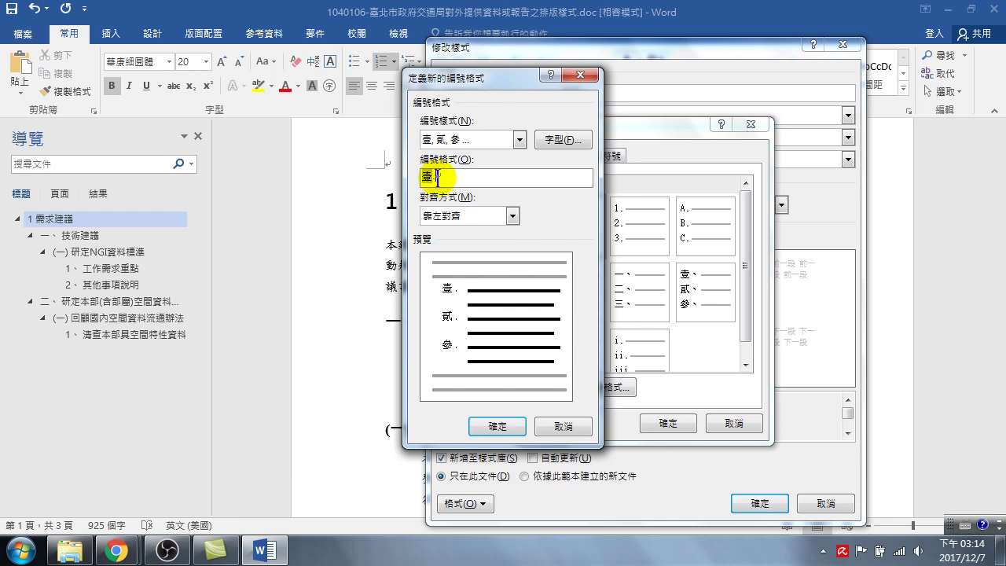
click(447, 177)
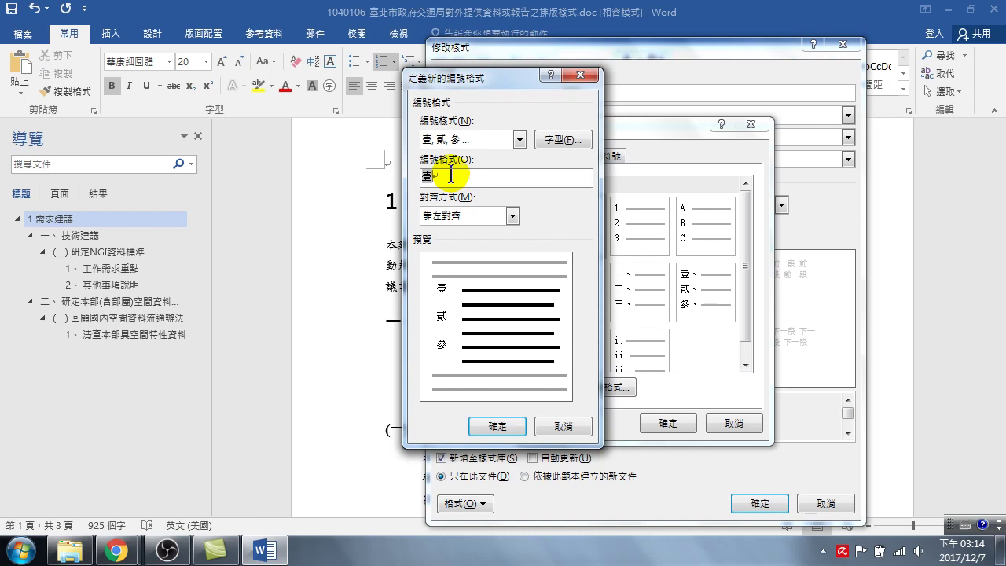
click(452, 174)
key(ctrl+space)
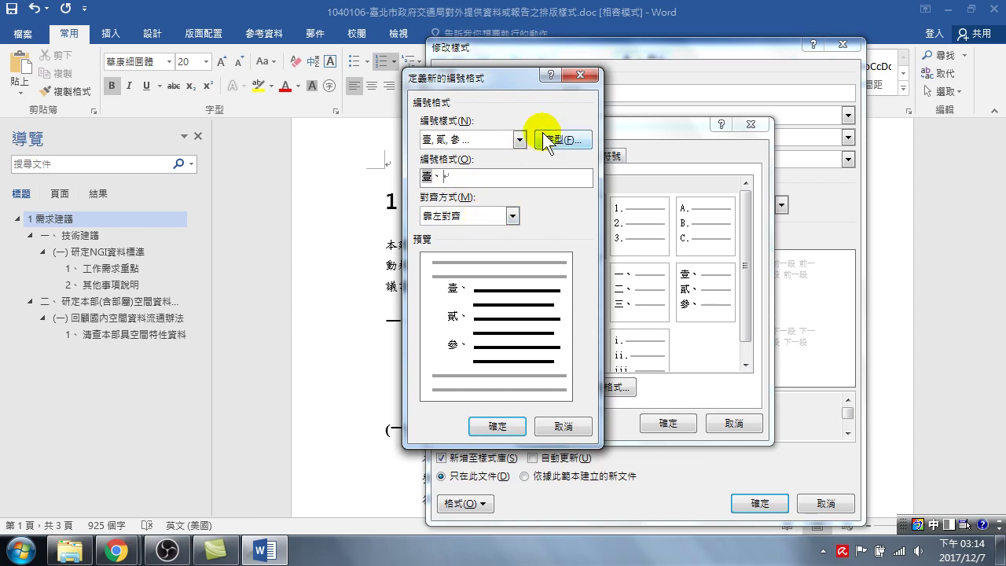
click(499, 427)
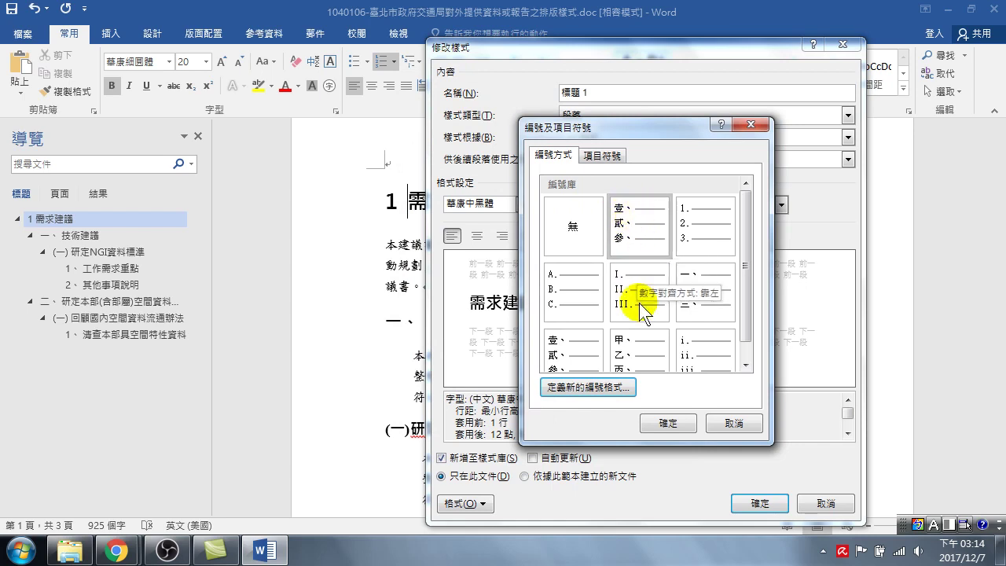
Step: Accept the 標題 1 numbering and apply 標題 1 so the first heading reads 壹、 需求建議
click(668, 423)
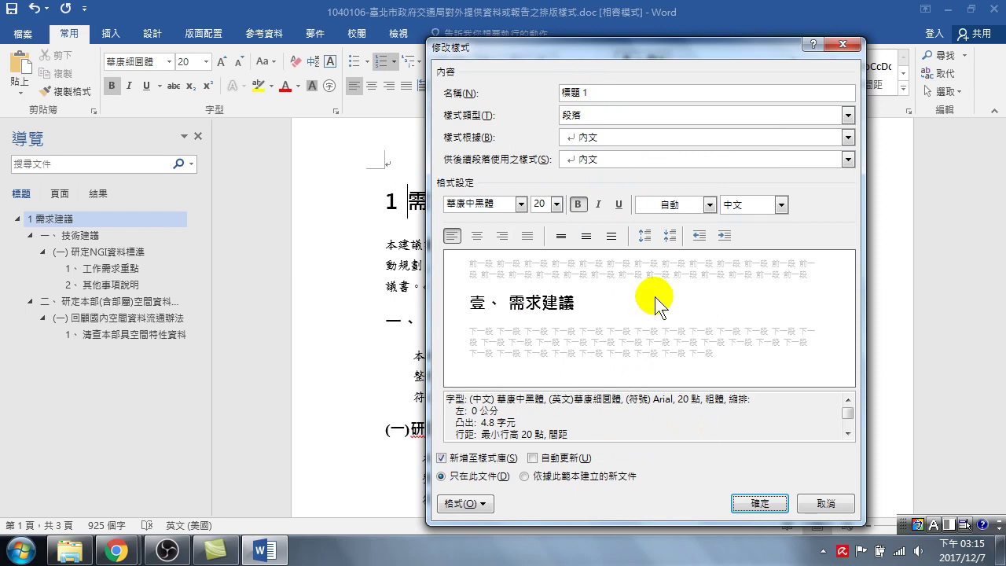
click(761, 503)
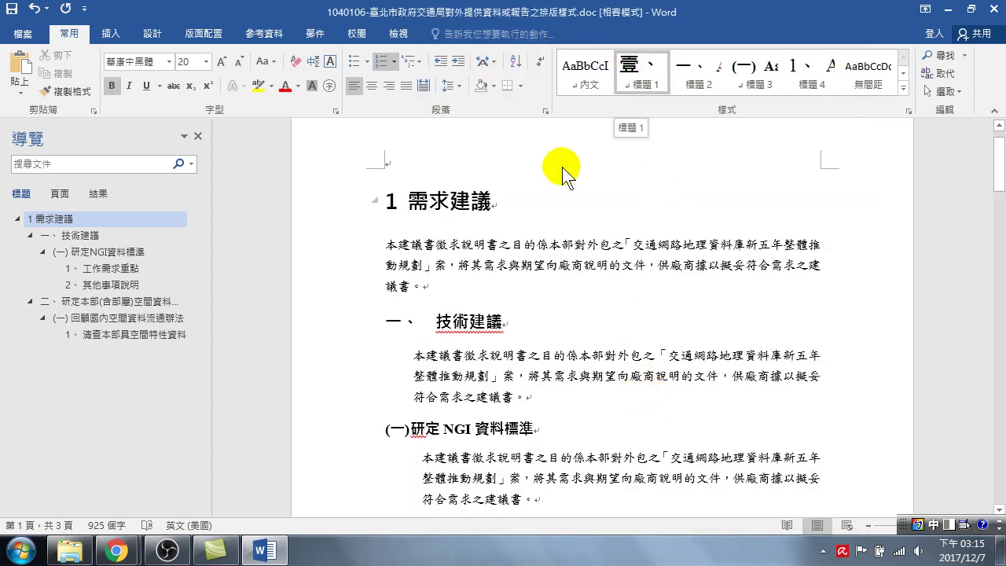
click(453, 245)
click(434, 201)
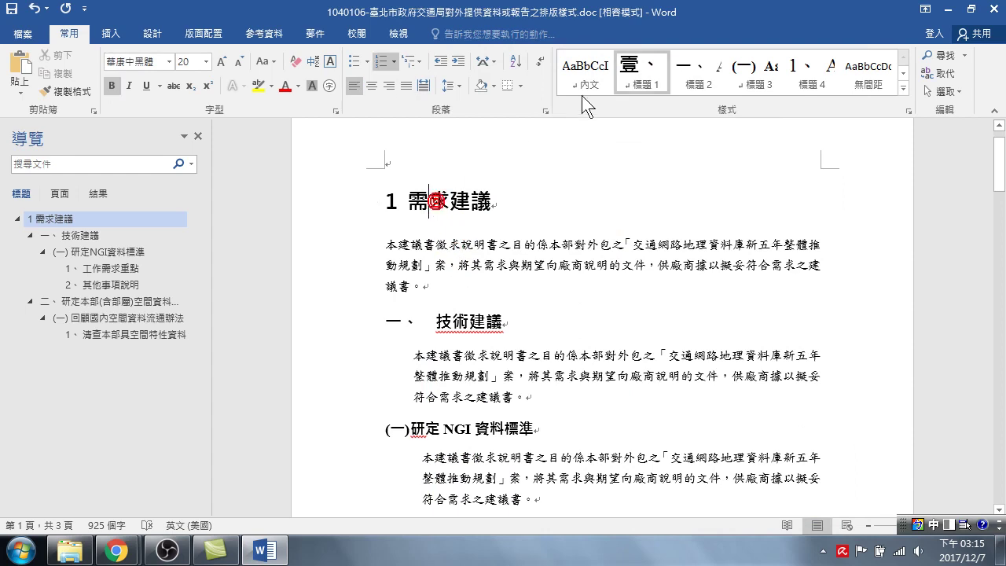
click(635, 67)
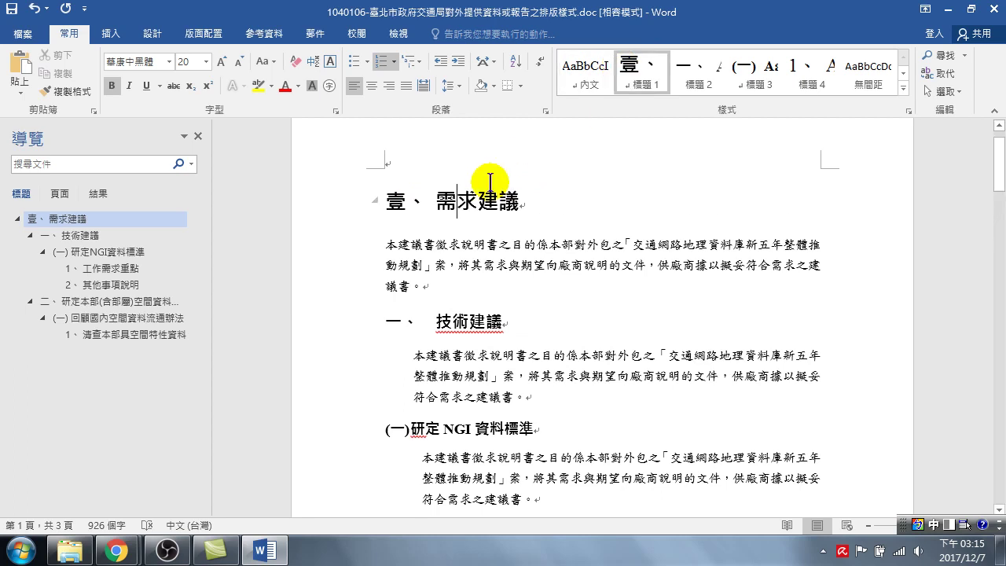
click(443, 201)
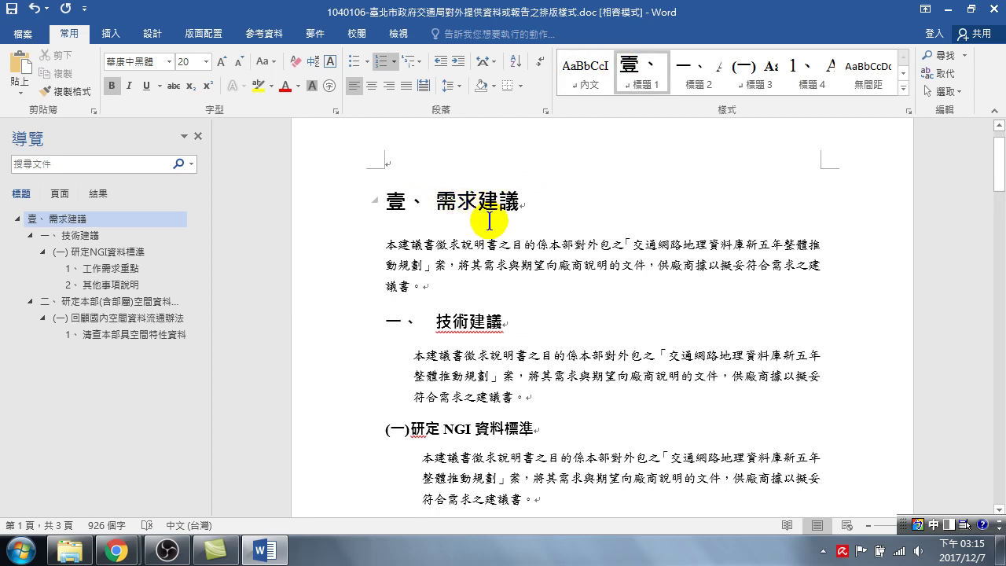
scroll(464, 251, down, 2)
Step: Add a left-aligned body-text empty paragraph after the map figure caption
scroll(475, 338, down, 2)
scroll(481, 350, down, 6)
scroll(480, 350, down, 5)
scroll(476, 464, down, 5)
scroll(485, 350, down, 5)
scroll(485, 348, down, 3)
scroll(483, 341, down, 1)
scroll(485, 346, down, 5)
scroll(480, 341, up, 3)
scroll(474, 340, up, 6)
scroll(474, 339, up, 3)
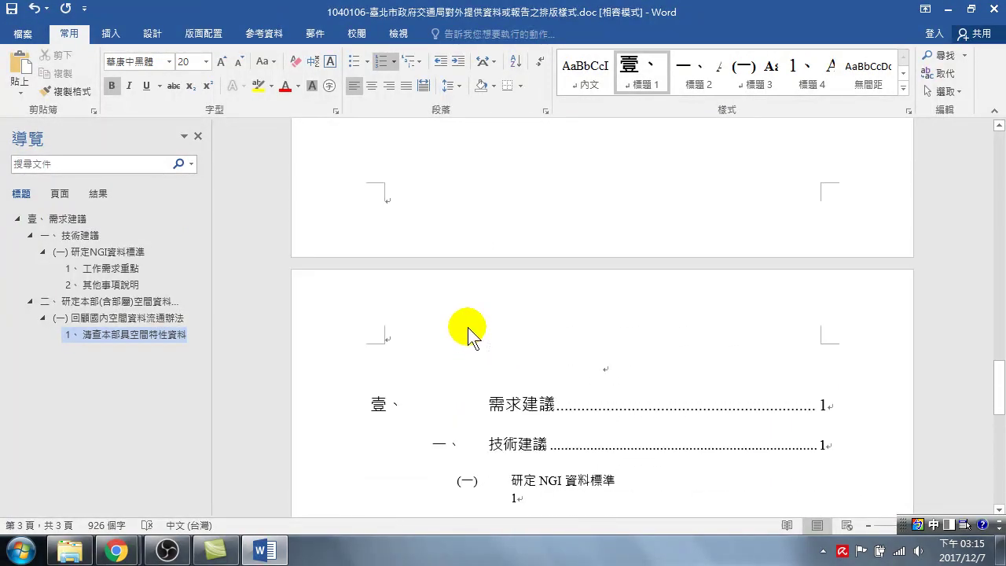
scroll(472, 338, up, 6)
scroll(455, 314, up, 2)
click(683, 319)
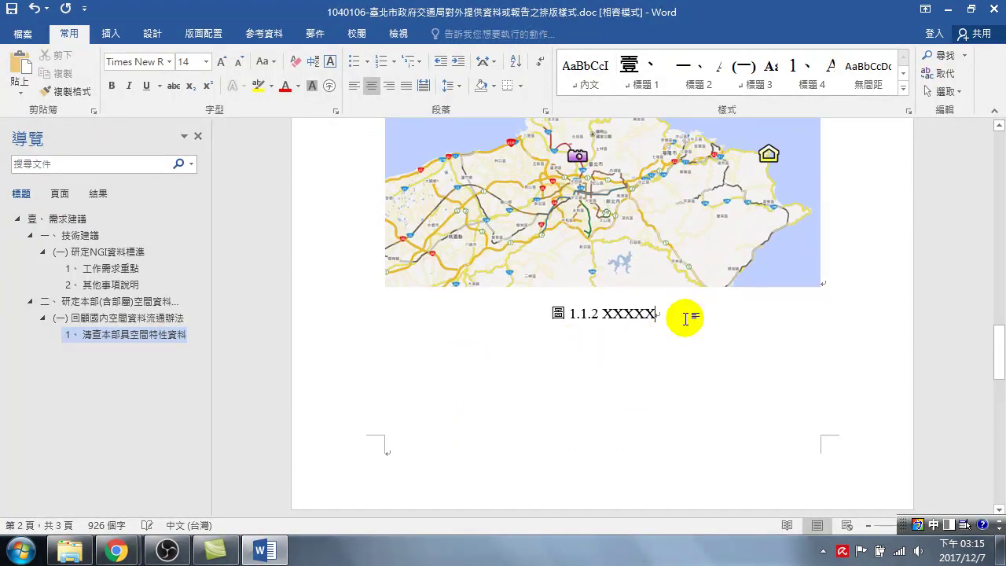
key(Return)
key(Return)
key(Return)
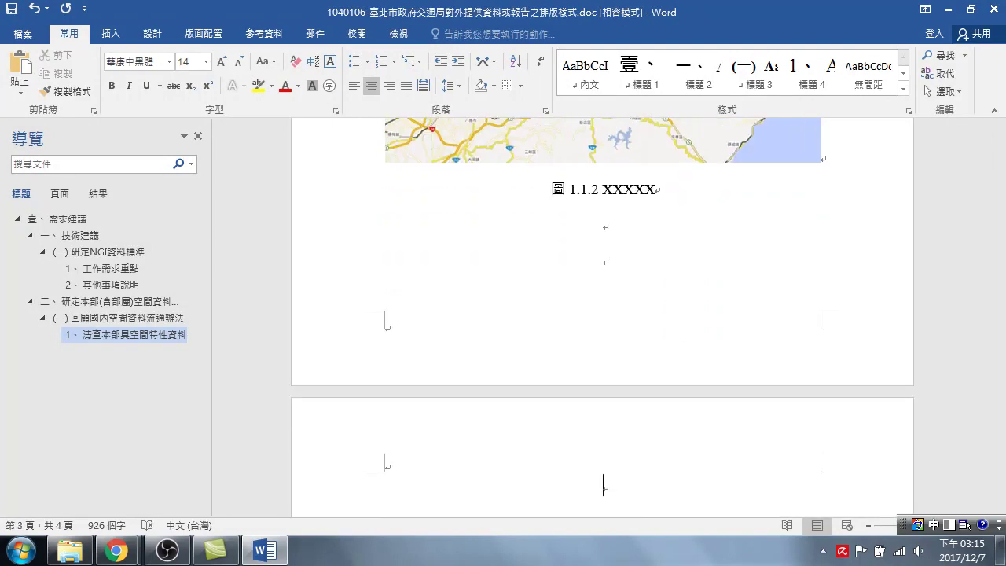
key(ctrl+l)
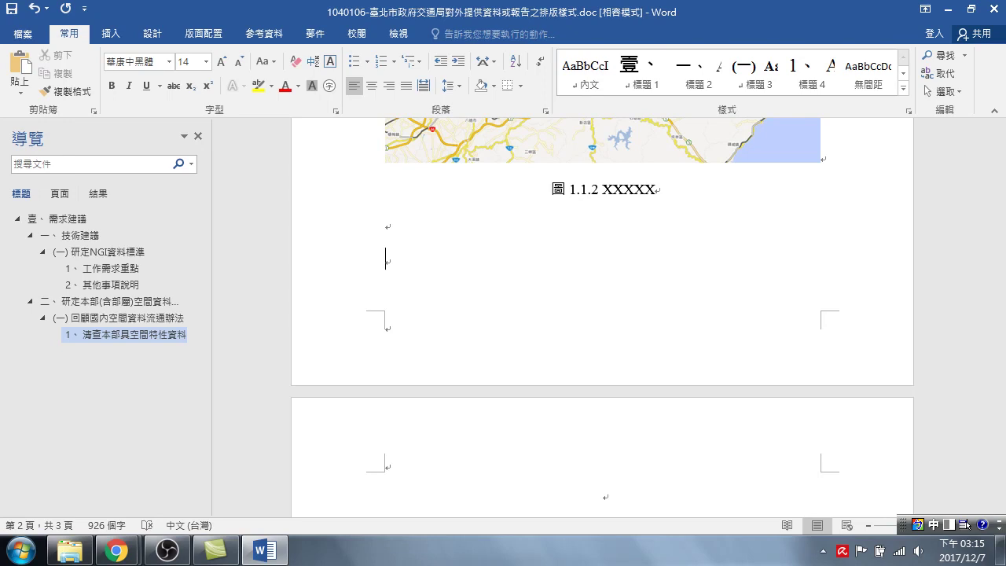
click(586, 72)
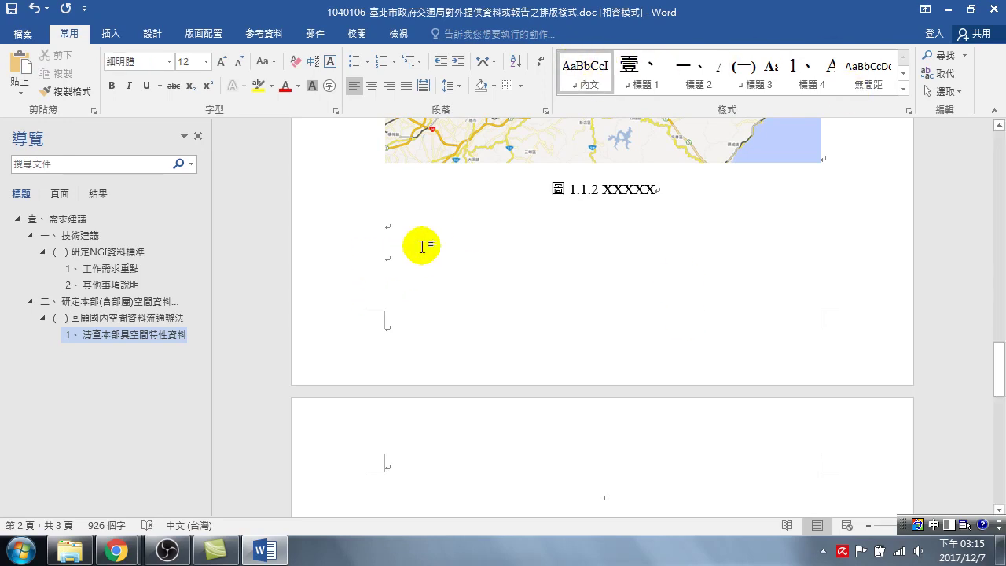
Step: Type 目的 and apply 標題 1 so it becomes the heading 貳、 目的
key(space)
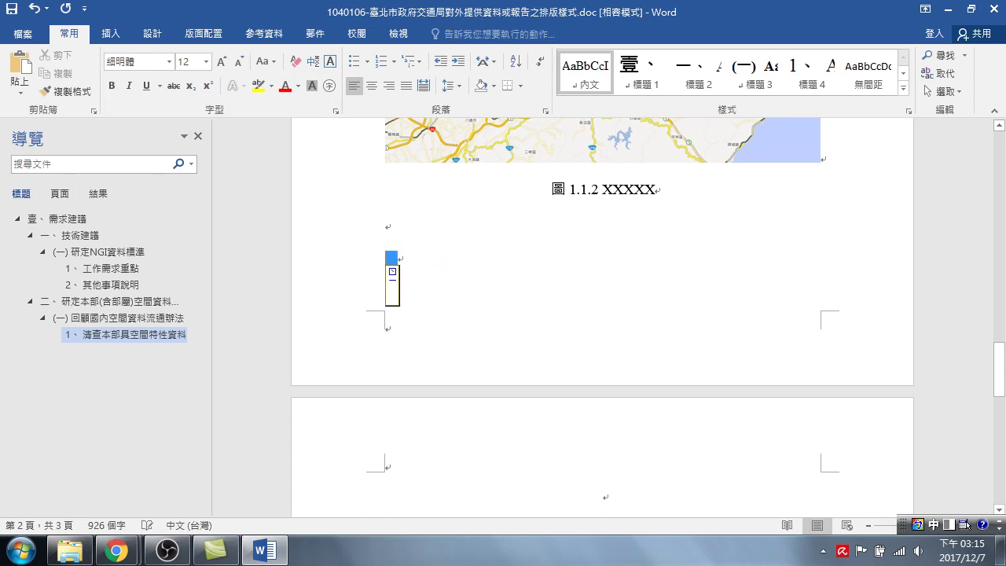
key(BackSpace)
text(目的)
key(Return)
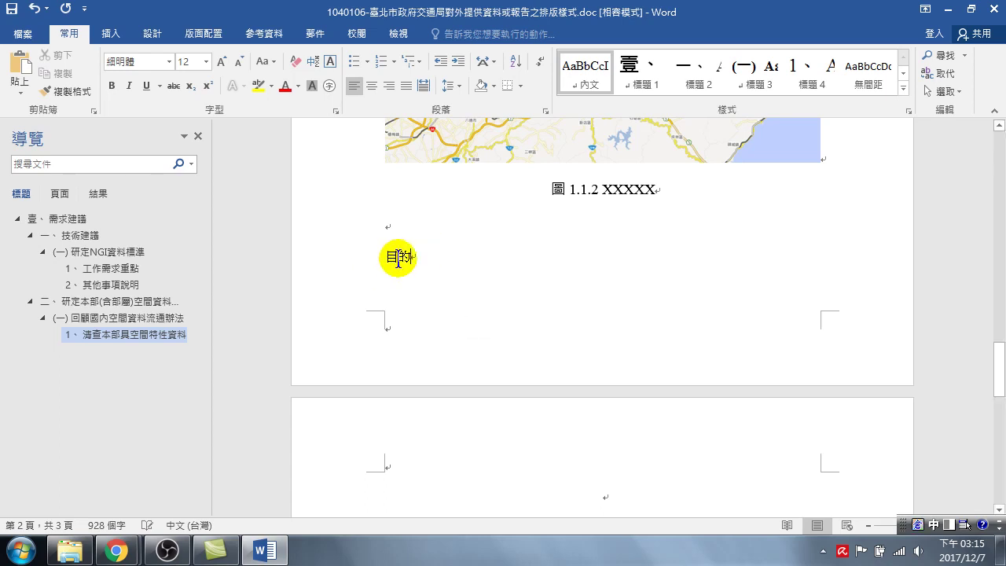
key(Return)
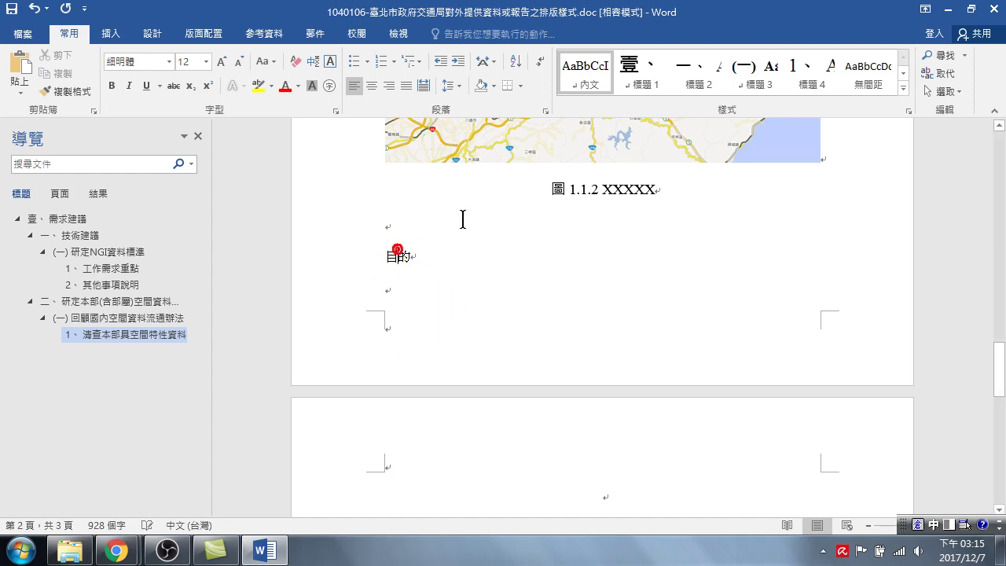
click(643, 74)
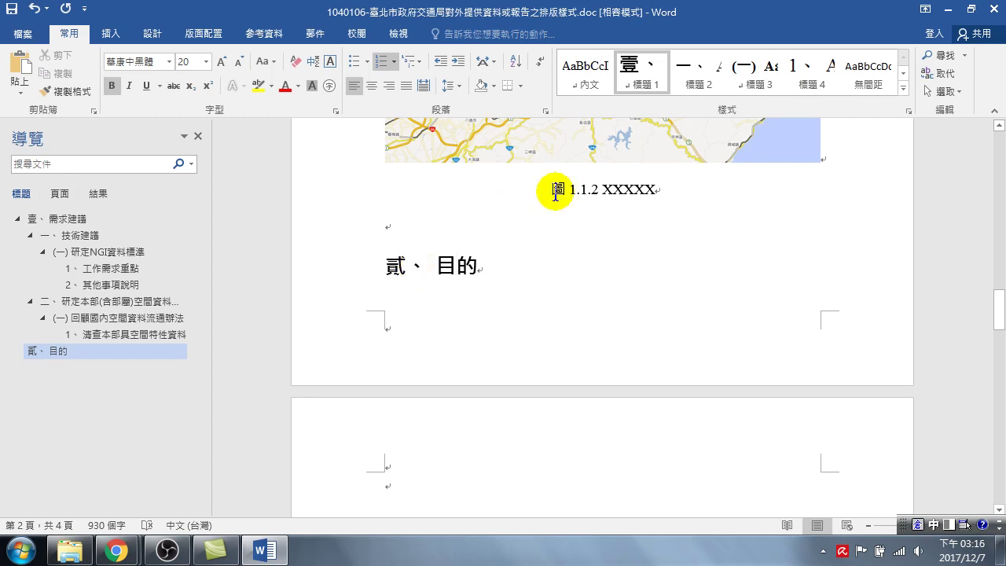
Step: Delete the 一、 number from the start of the 技術建議 heading with Backspace
scroll(432, 334, up, 3)
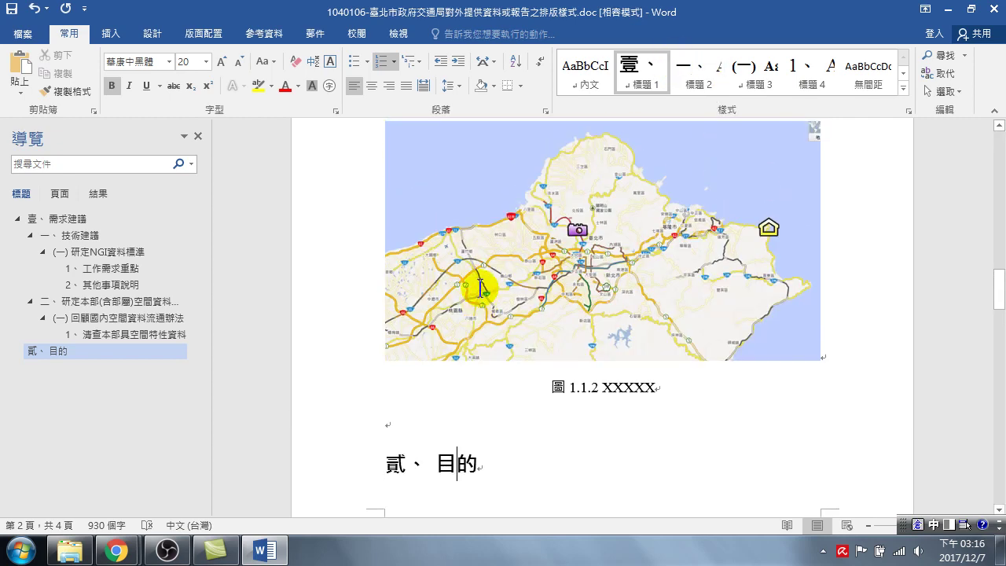
scroll(471, 287, up, 5)
scroll(471, 259, up, 5)
scroll(474, 250, up, 5)
scroll(475, 250, up, 5)
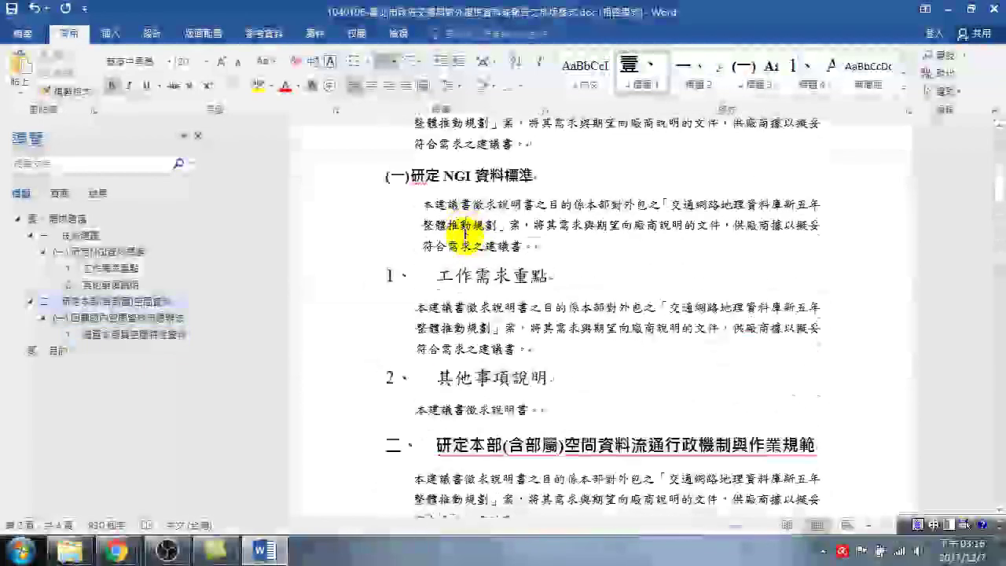
scroll(471, 260, up, 5)
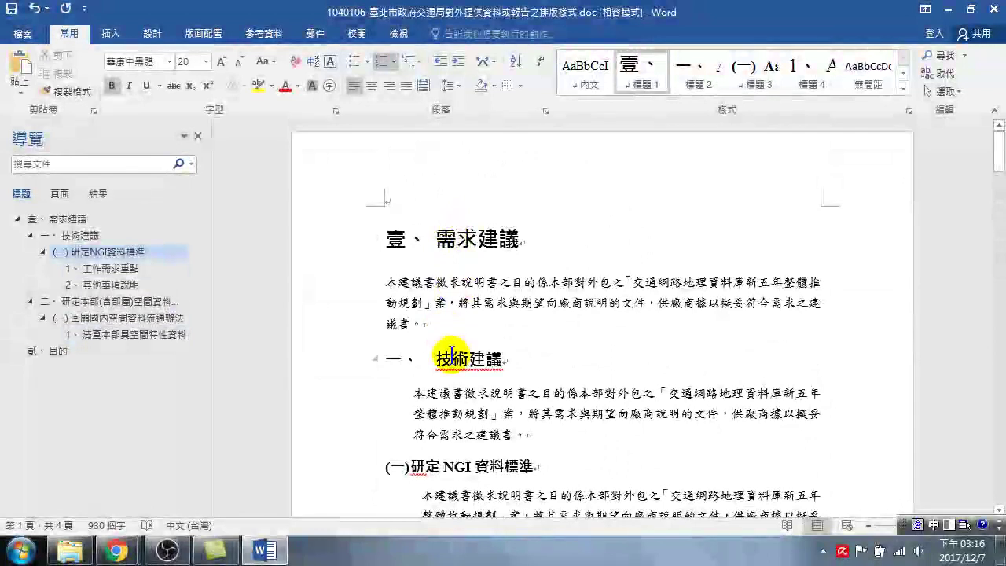
click(446, 359)
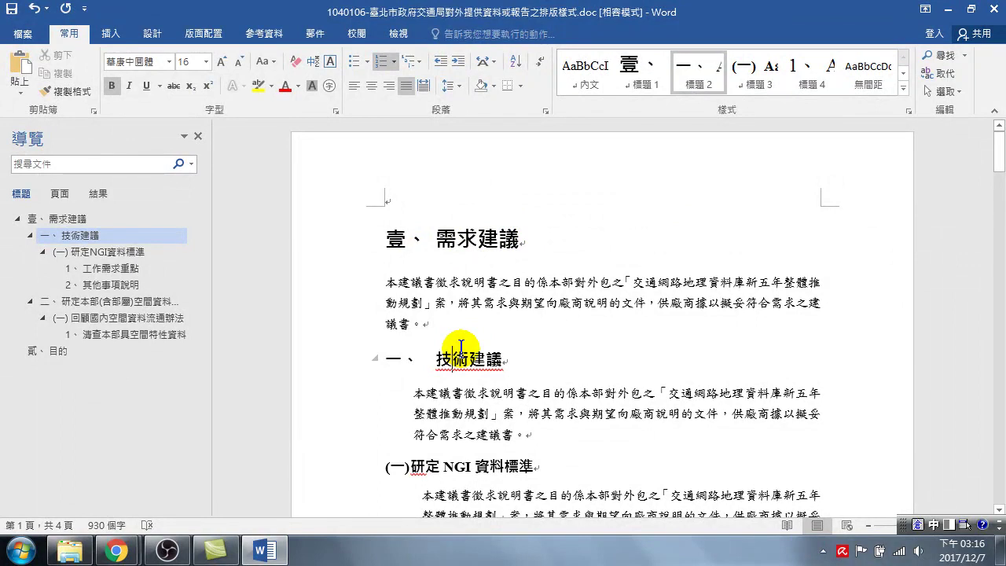
scroll(484, 367, down, 3)
scroll(472, 369, down, 2)
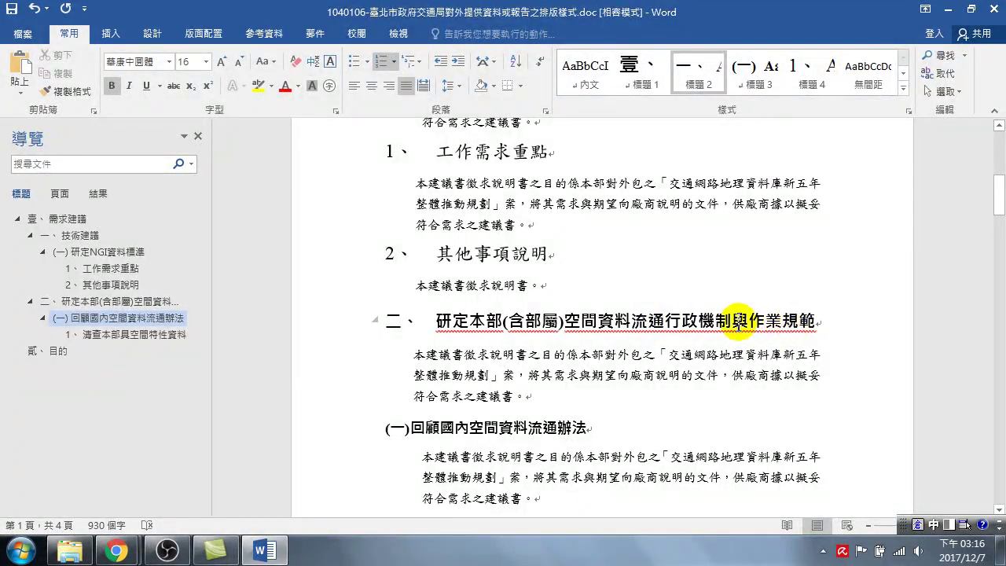
scroll(535, 309, up, 1)
scroll(535, 308, up, 3)
scroll(399, 287, up, 1)
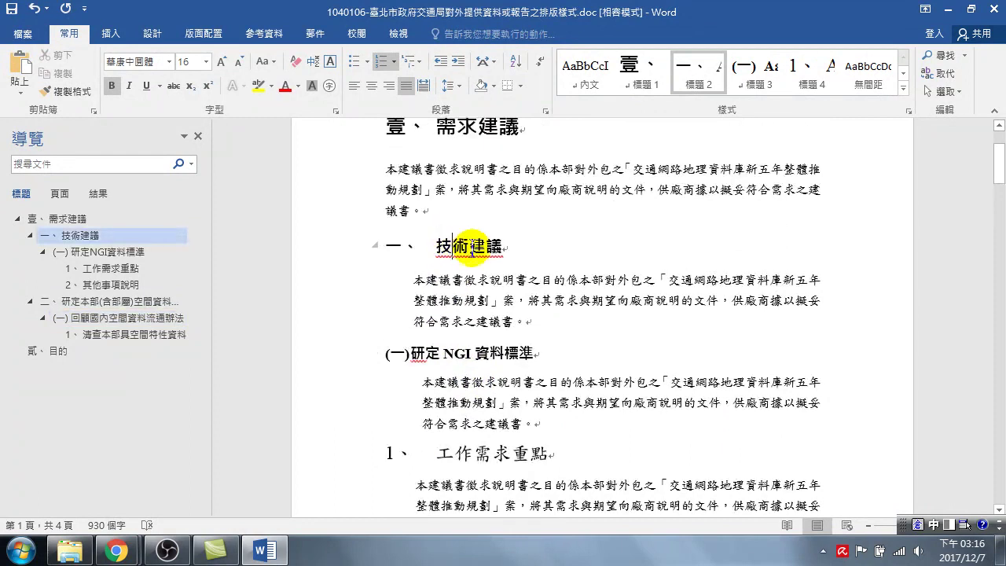
click(454, 246)
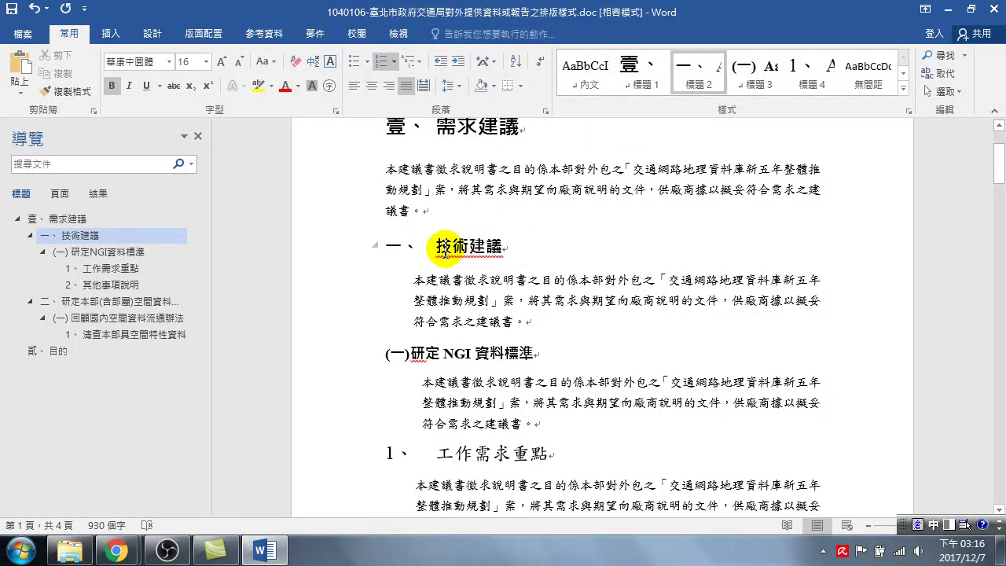
click(444, 252)
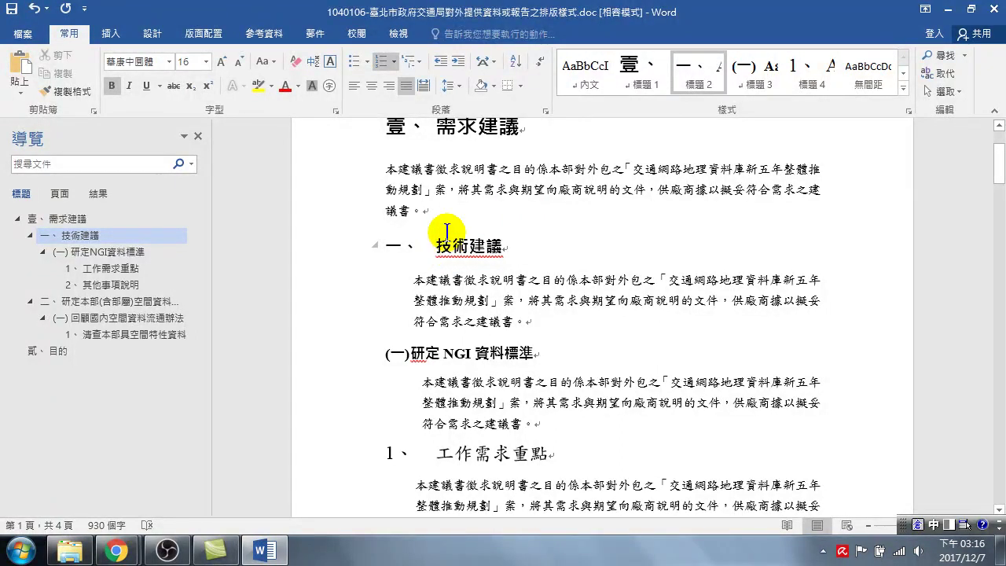
key(BackSpace)
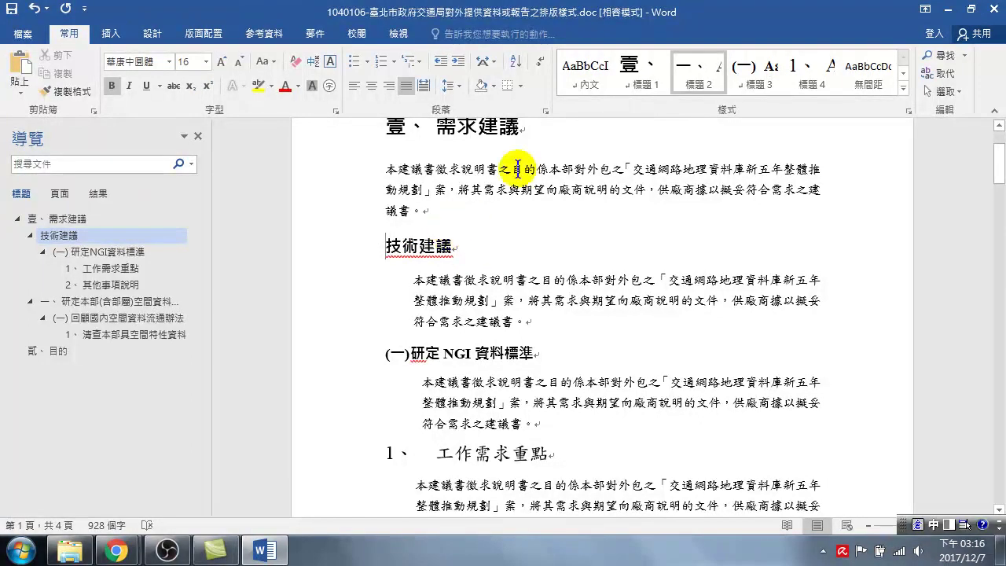
Step: Update 標題 2 to match the unnumbered 技術建議 heading and review the renumbered headings
right_click(696, 70)
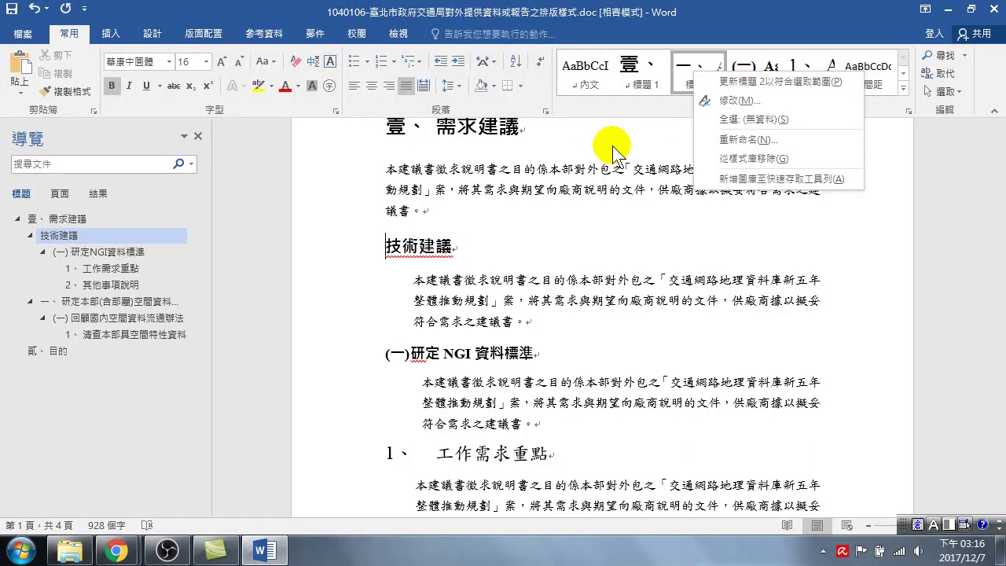
click(747, 81)
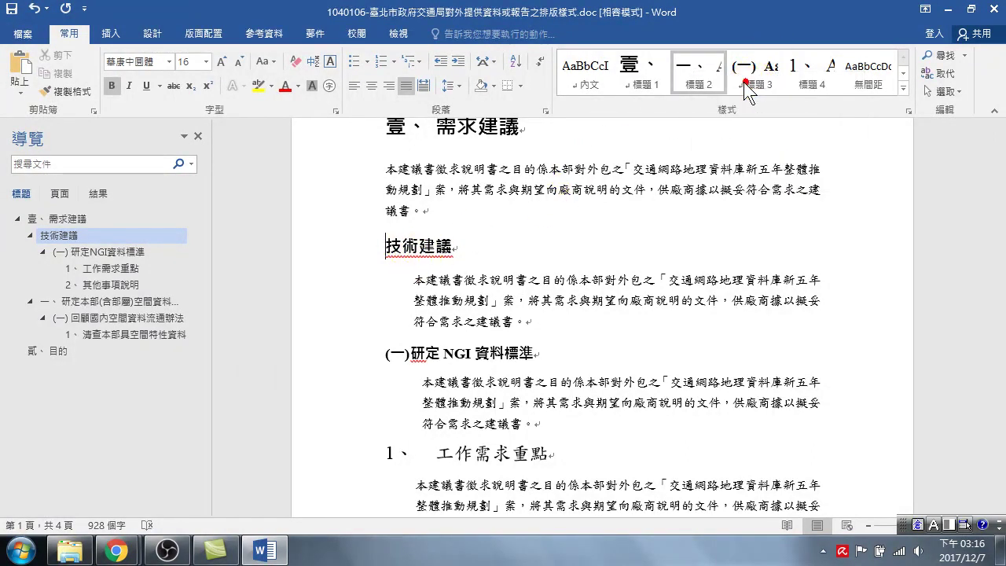
scroll(417, 268, down, 2)
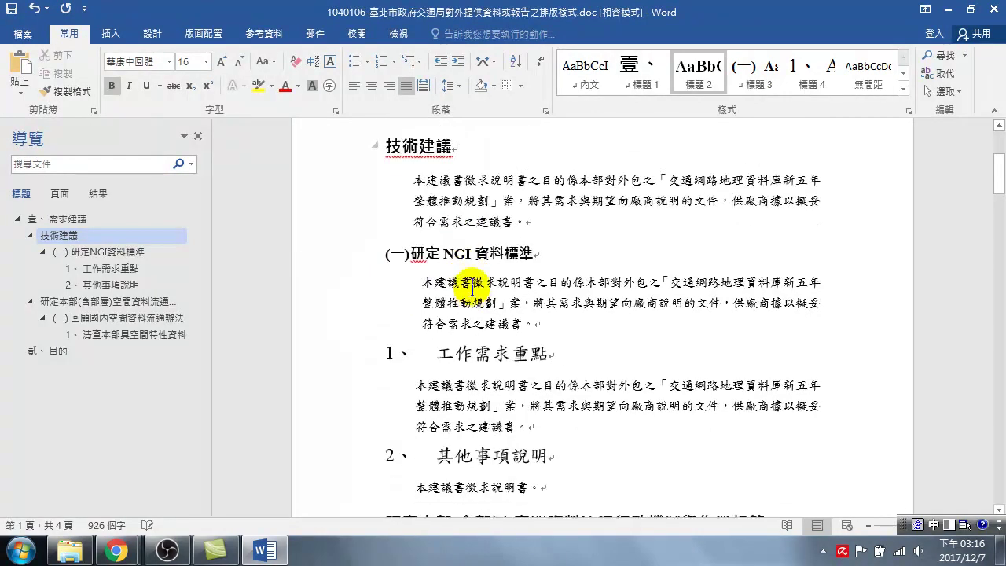
scroll(415, 259, down, 6)
scroll(432, 314, down, 1)
scroll(445, 338, down, 4)
scroll(447, 344, down, 3)
scroll(396, 280, up, 4)
scroll(451, 314, up, 1)
scroll(453, 295, up, 2)
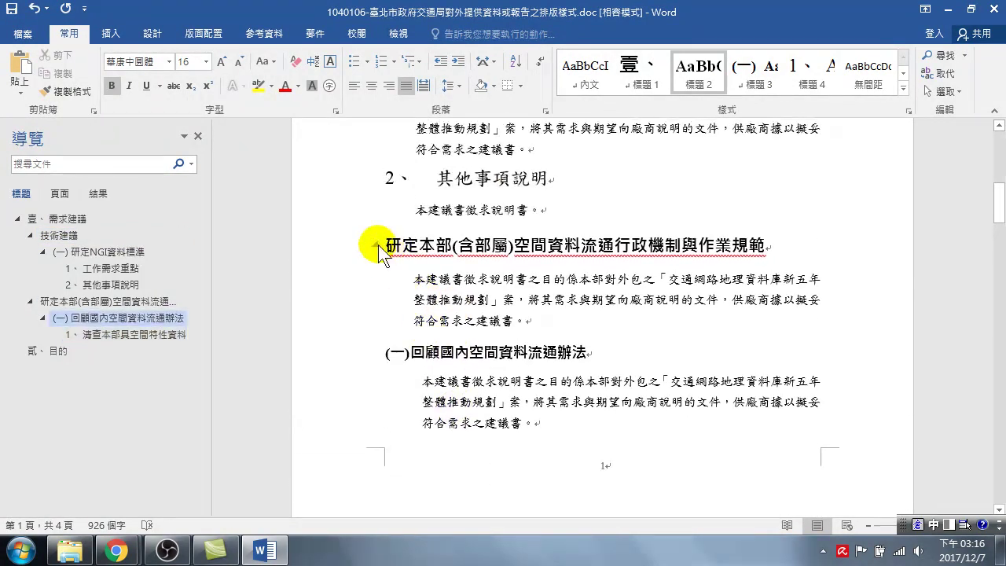
scroll(516, 263, up, 2)
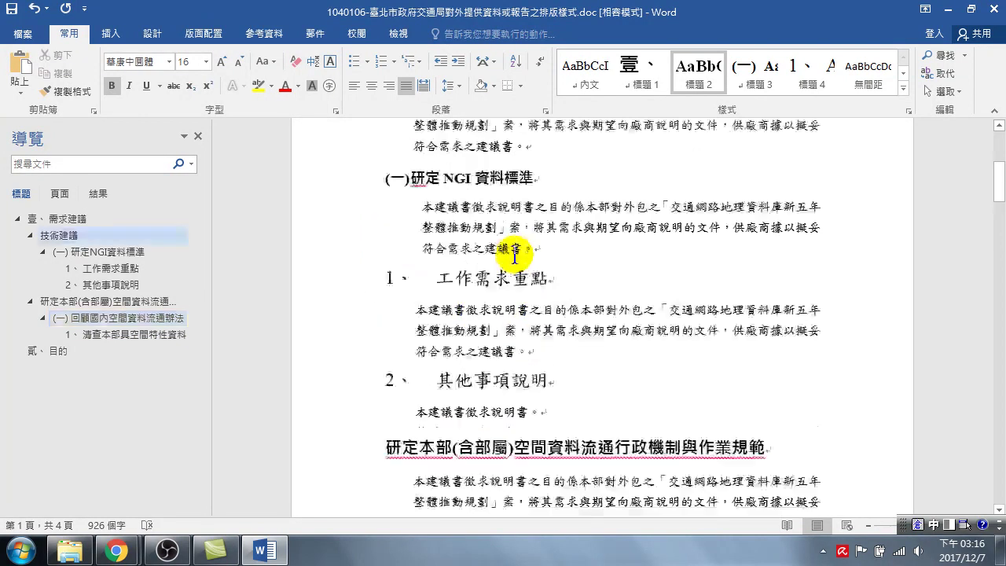
scroll(512, 252, up, 4)
scroll(509, 240, up, 4)
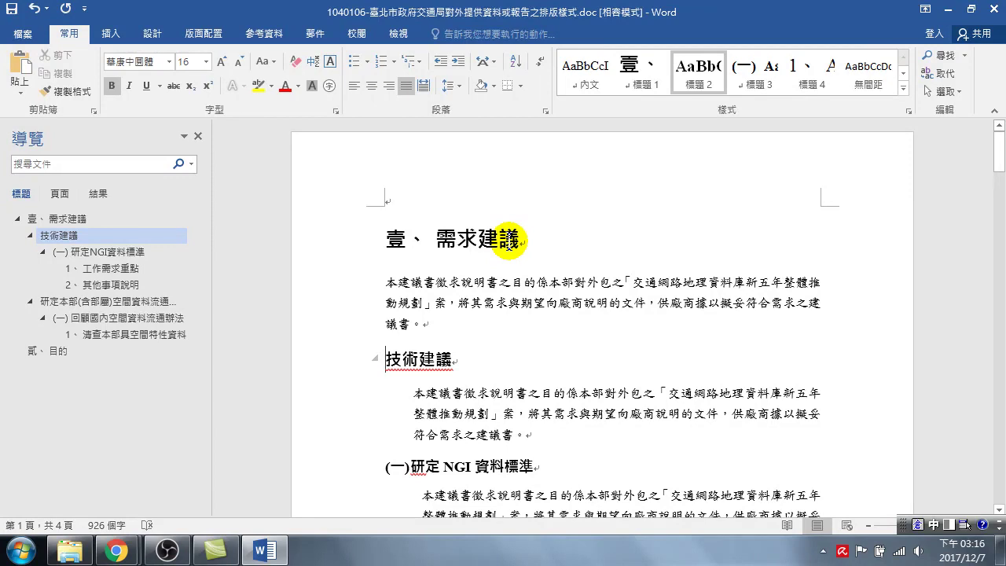
scroll(443, 258, down, 3)
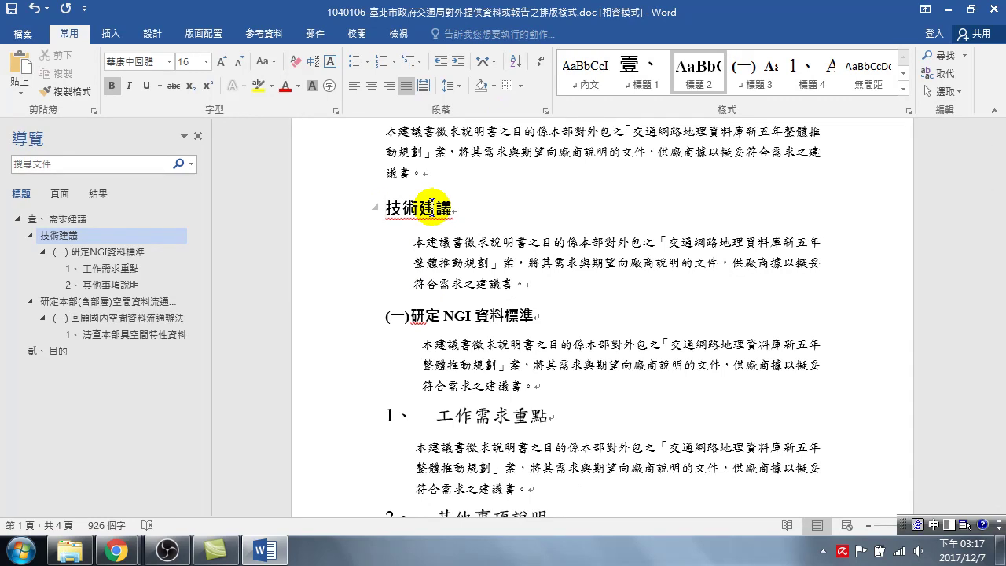
Step: Give the Heading 2 style 一、二、三 numbering so 技術建議 reads 一、 技術建議
right_click(690, 73)
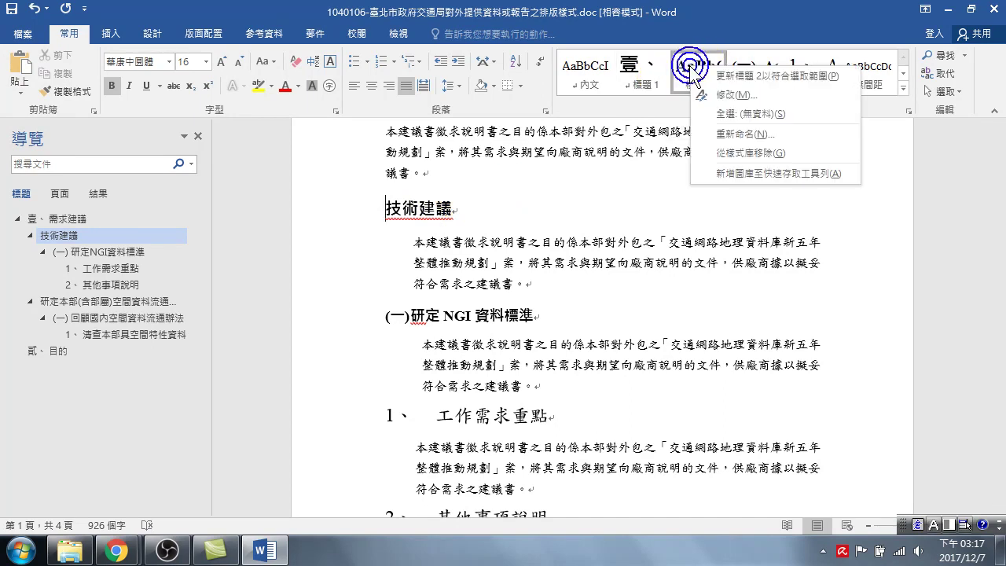
click(724, 96)
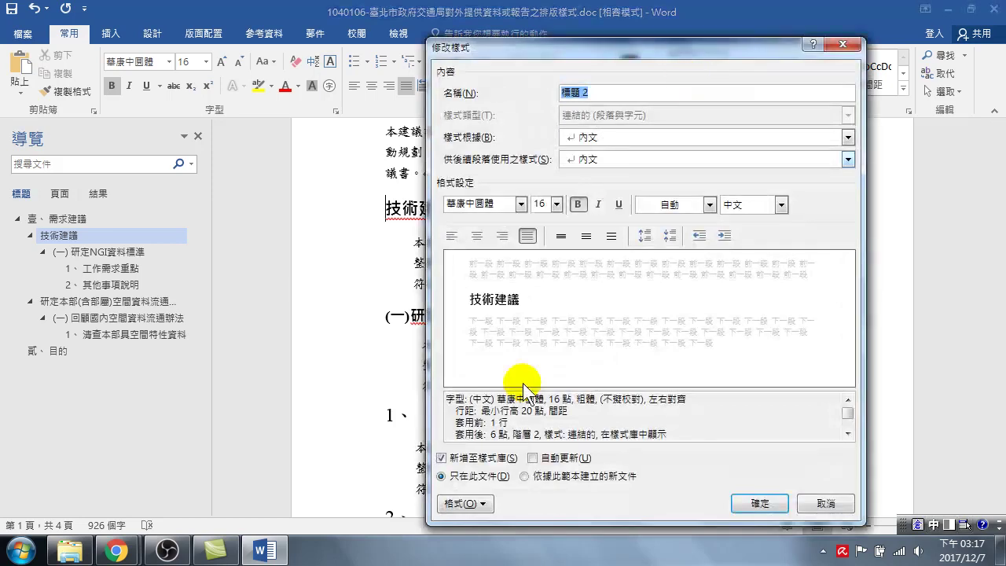
click(469, 505)
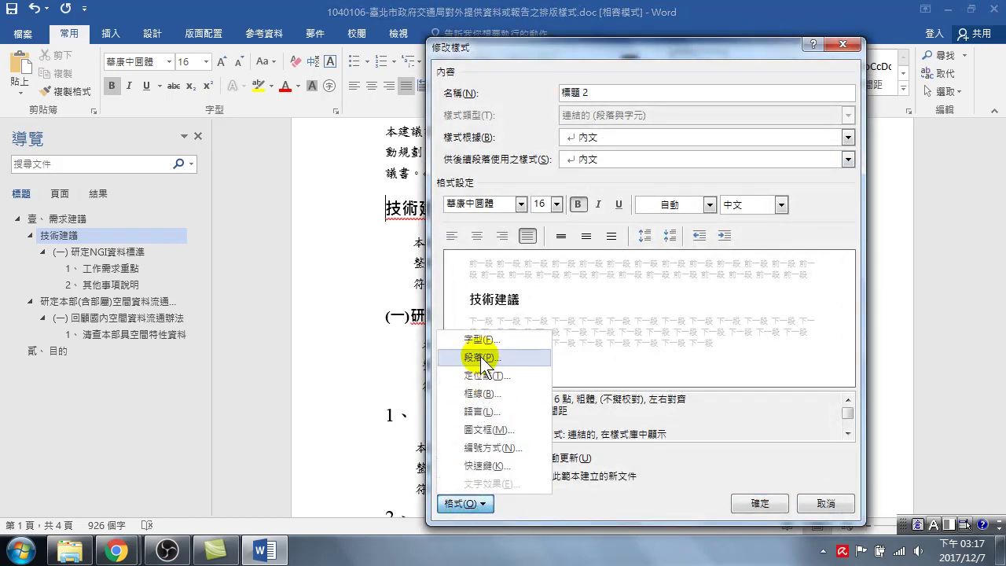
click(481, 447)
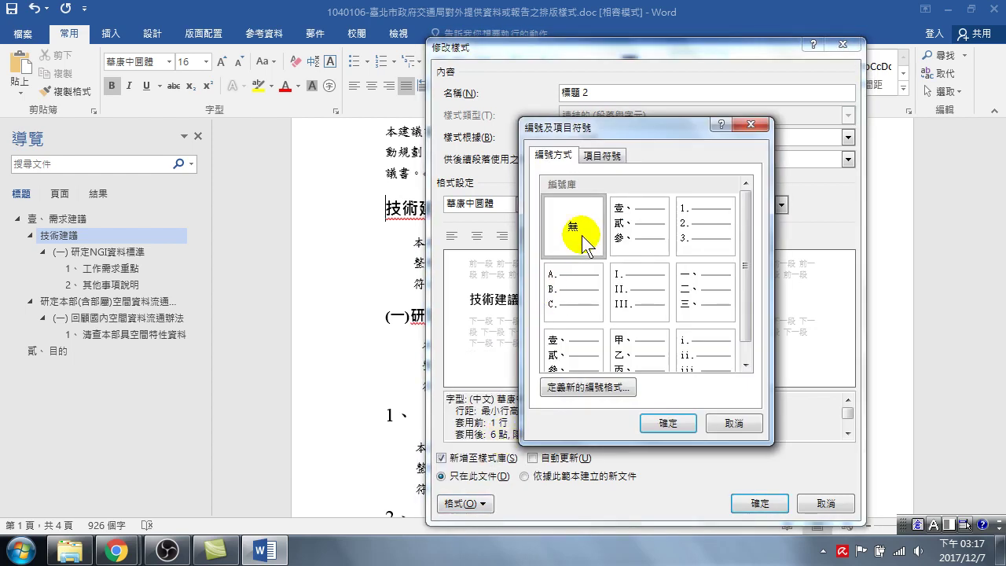
click(639, 224)
click(689, 290)
click(581, 222)
click(693, 287)
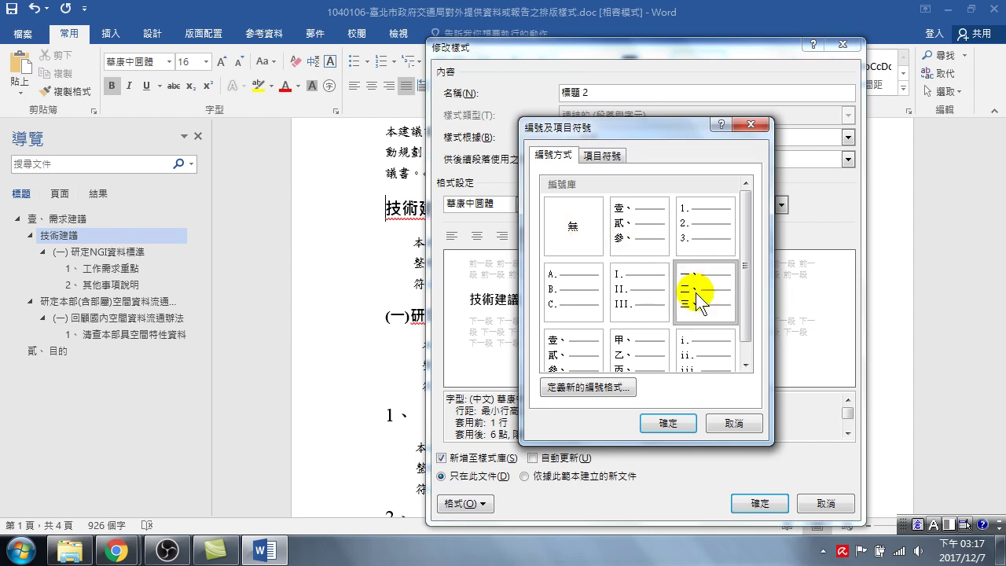
click(667, 425)
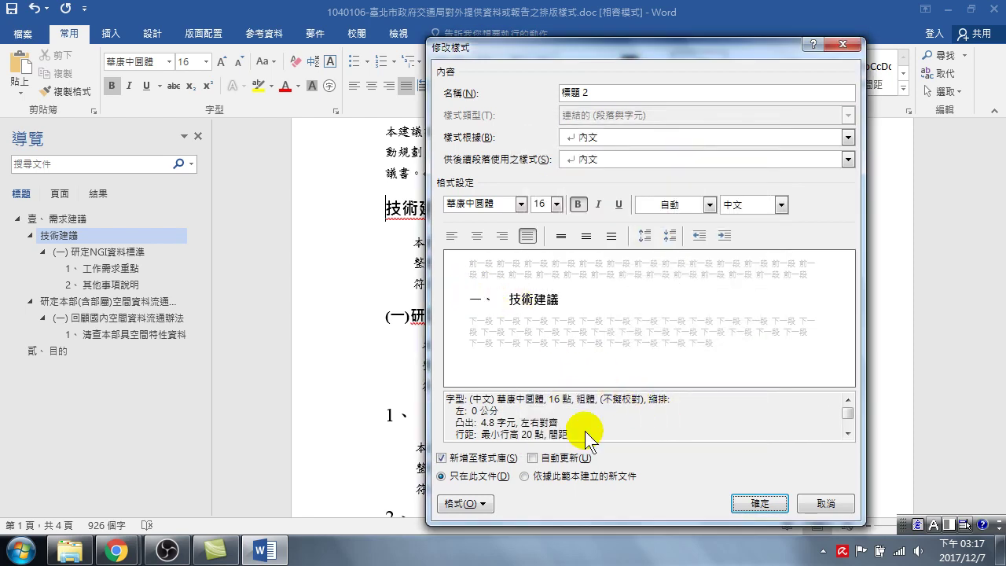
click(750, 507)
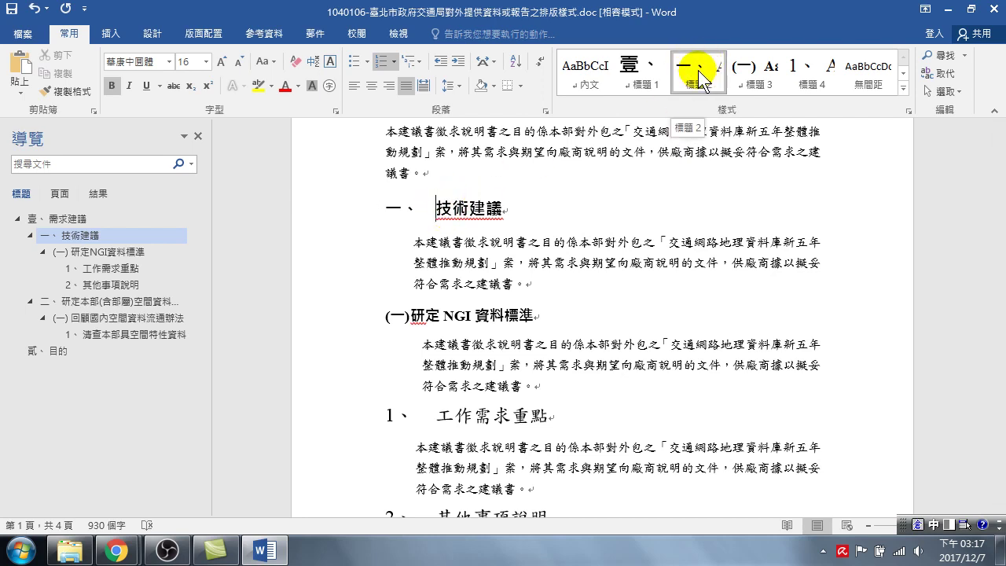
mouse_move(401, 209)
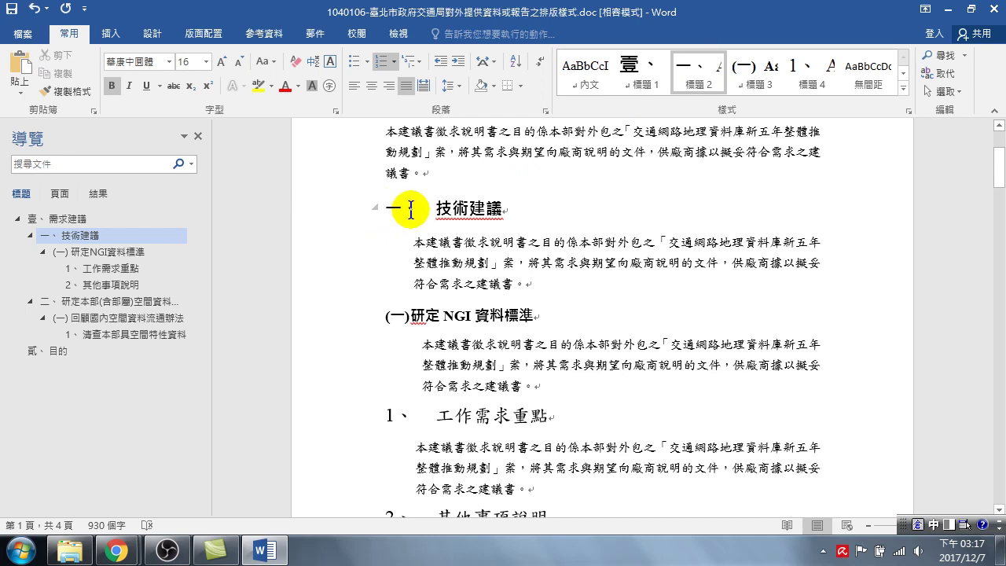
scroll(475, 307, down, 3)
scroll(440, 354, down, 3)
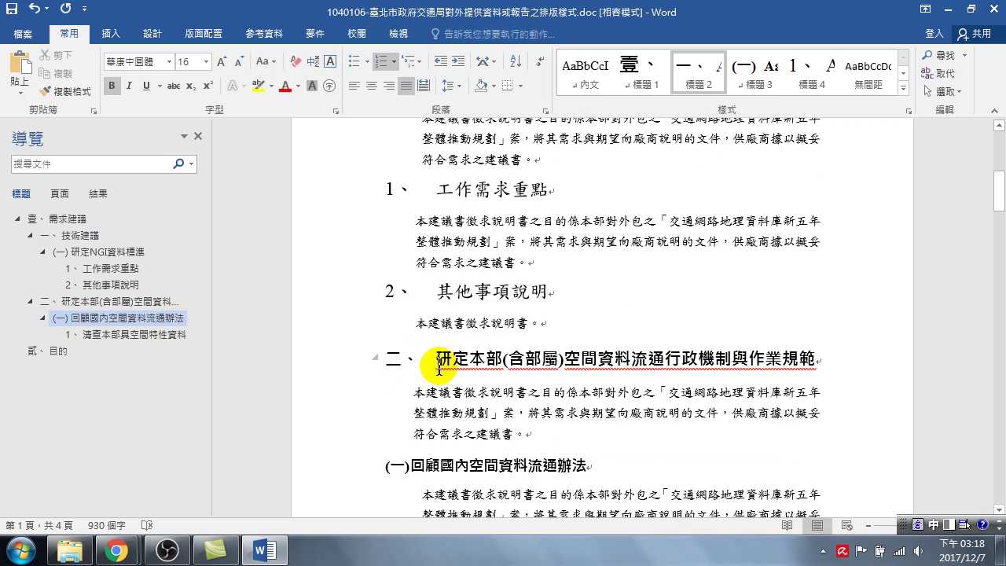
scroll(487, 212, up, 5)
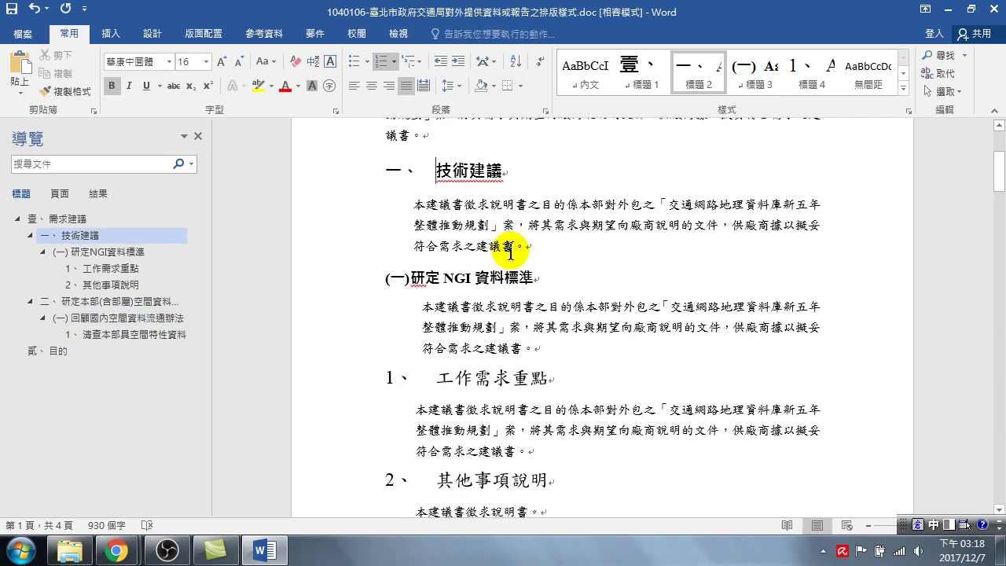
scroll(455, 275, up, 2)
click(449, 360)
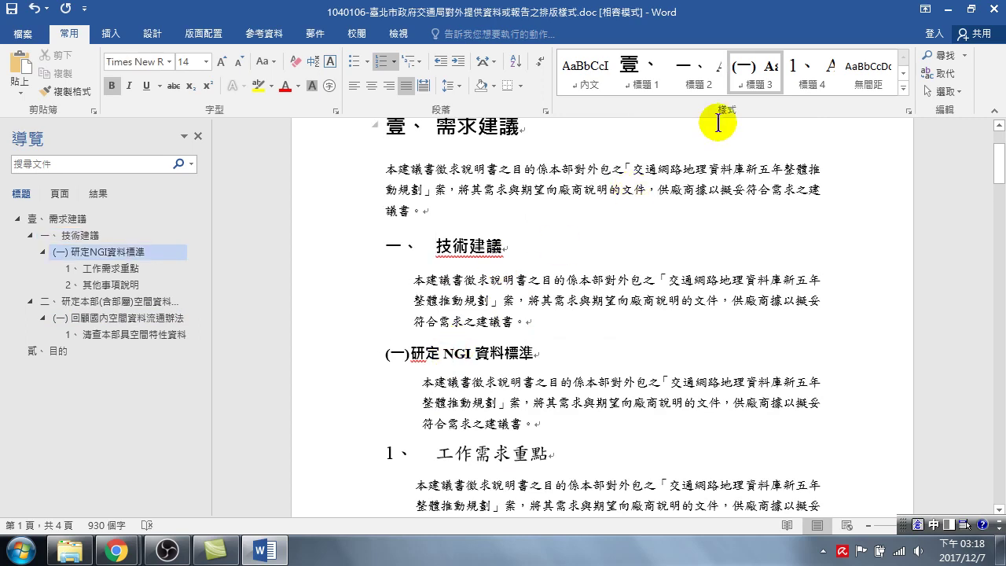
Step: In Heading 3's Modify Style numbering options, select the 一、二、三 numbering format
right_click(756, 66)
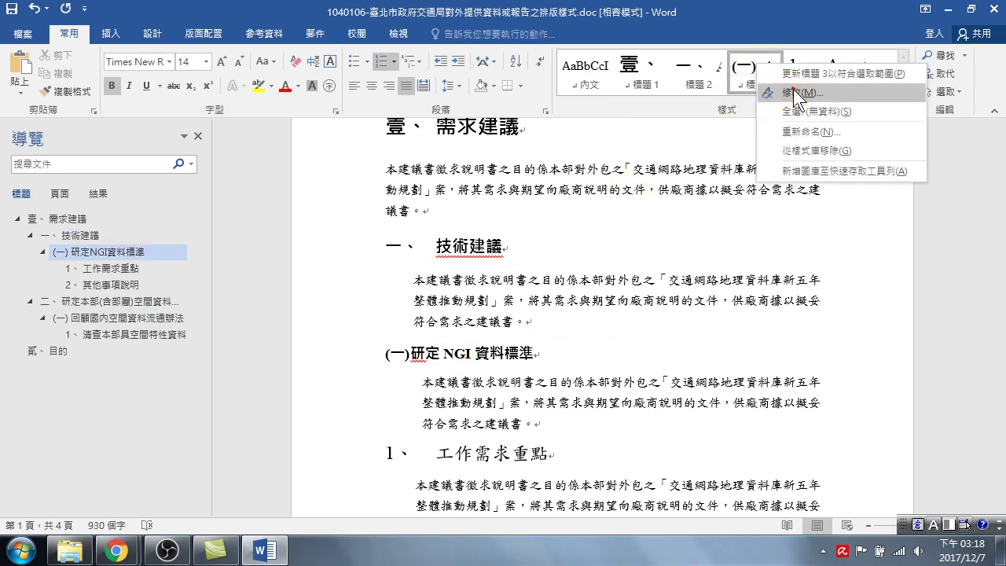
click(800, 92)
click(461, 503)
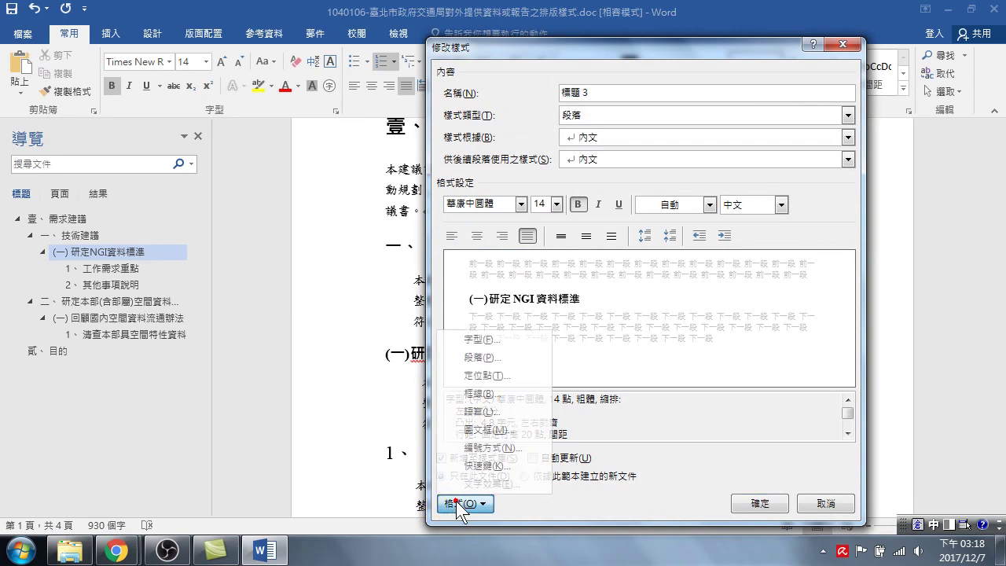
click(480, 447)
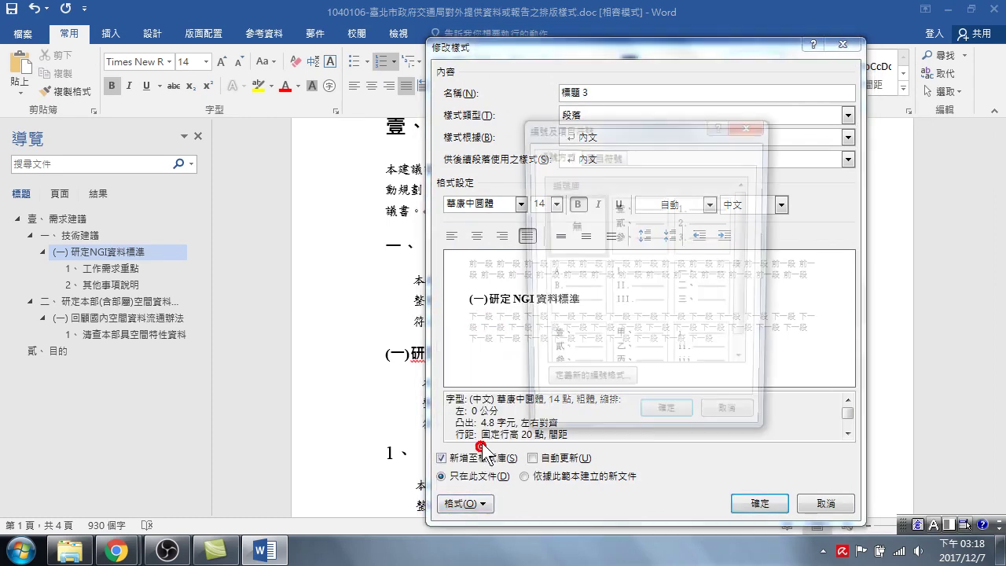
mouse_move(747, 276)
mouse_down()
mouse_move(747, 295)
mouse_move(763, 264)
mouse_move(761, 329)
mouse_up()
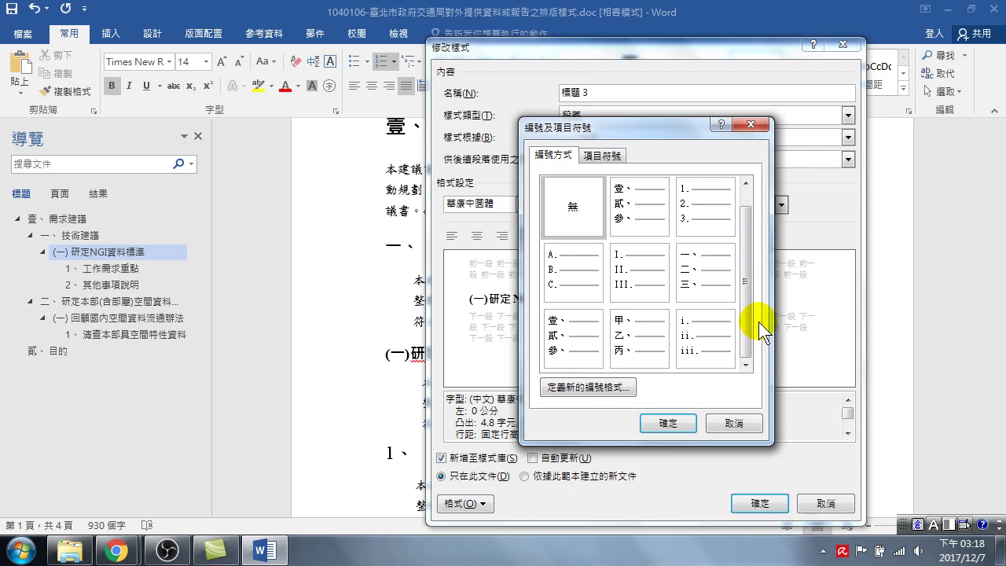
click(697, 265)
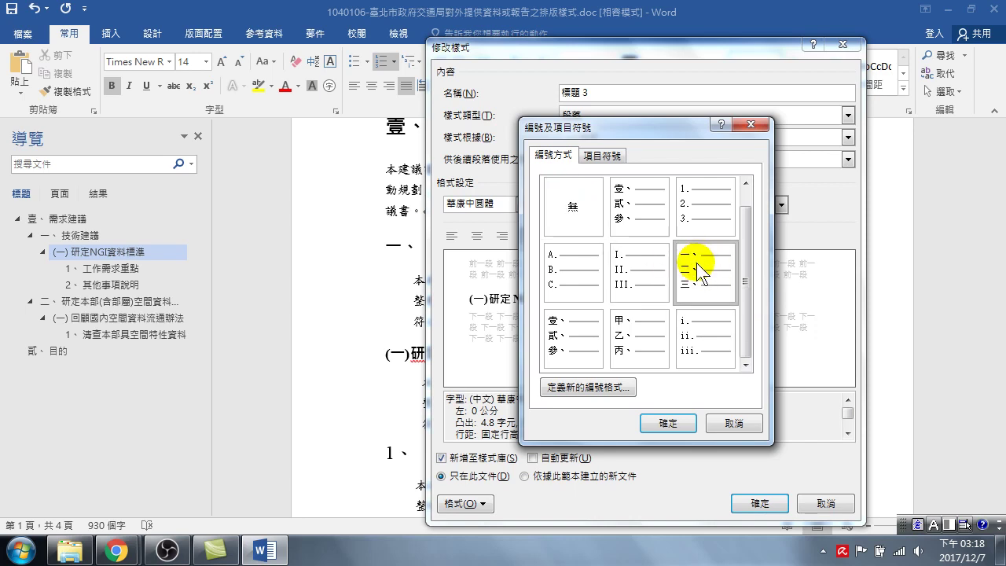
Step: Define a new Heading 3 number format (一) using the 一, 二, 三 (繁) style, and save the style
click(606, 387)
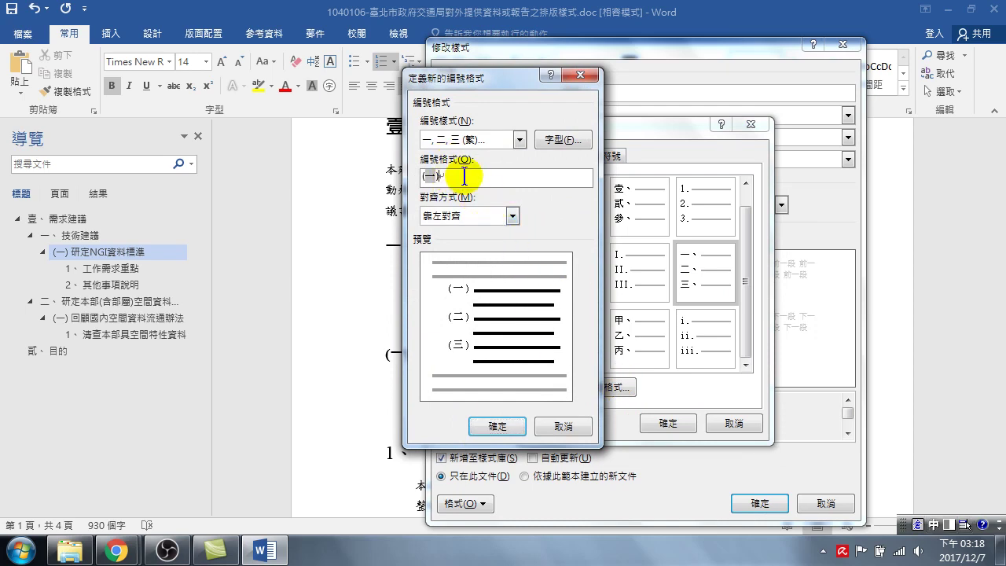
drag(464, 176, 423, 178)
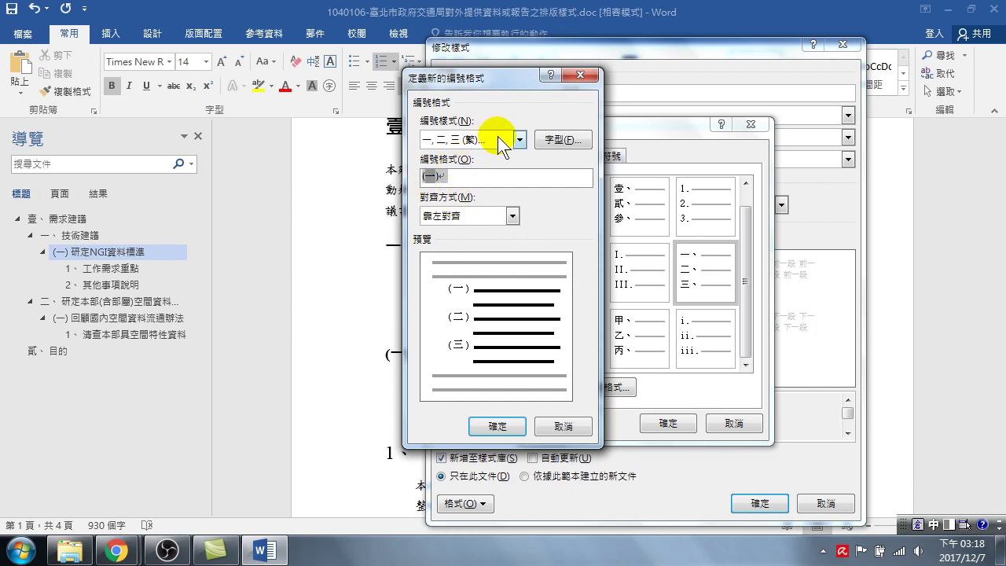
click(519, 139)
click(463, 228)
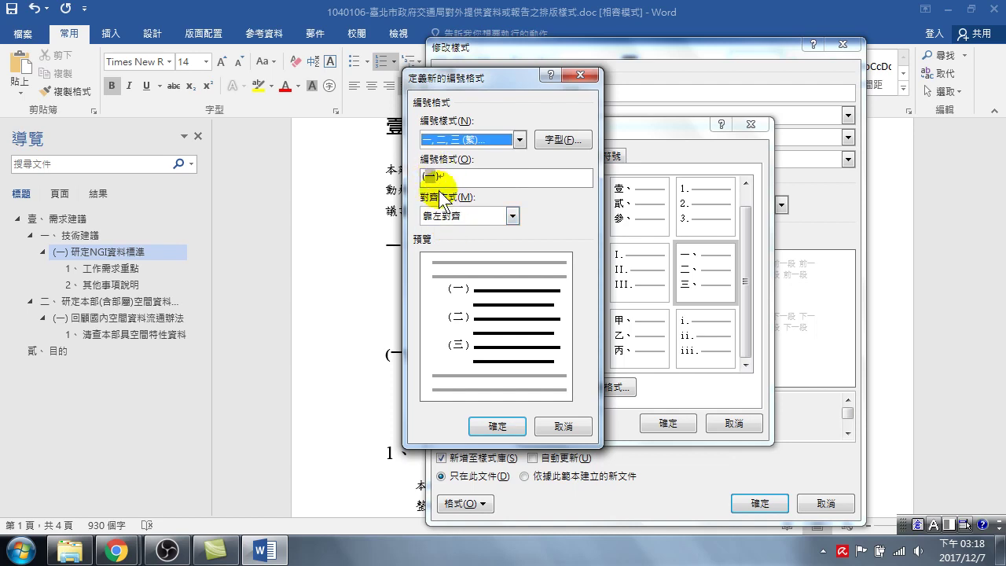
click(453, 178)
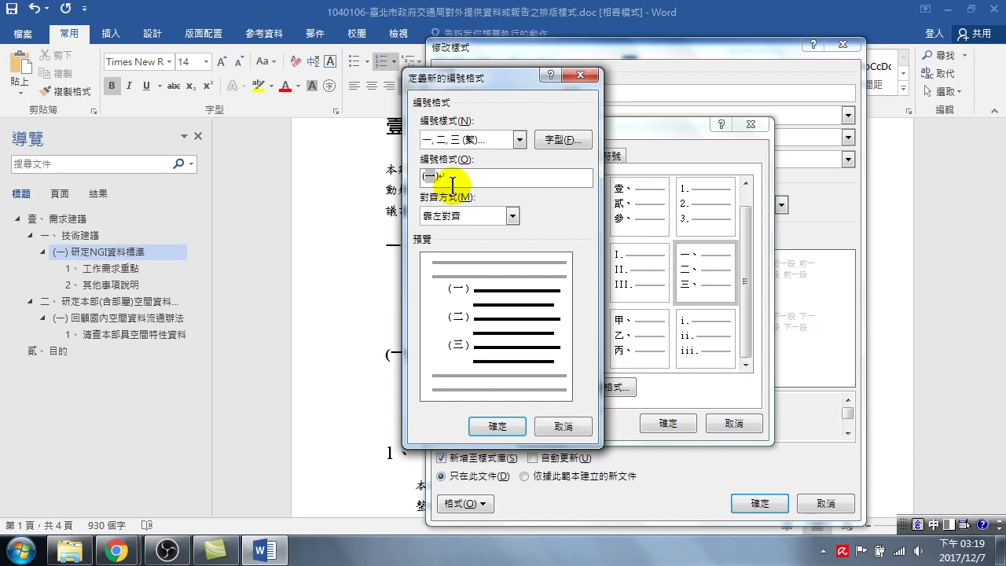
click(493, 426)
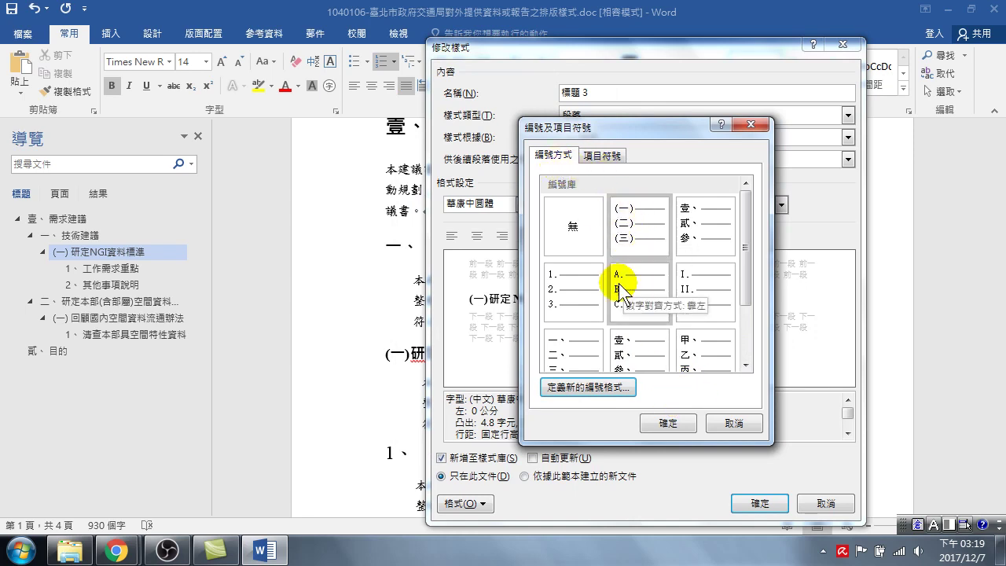
click(670, 422)
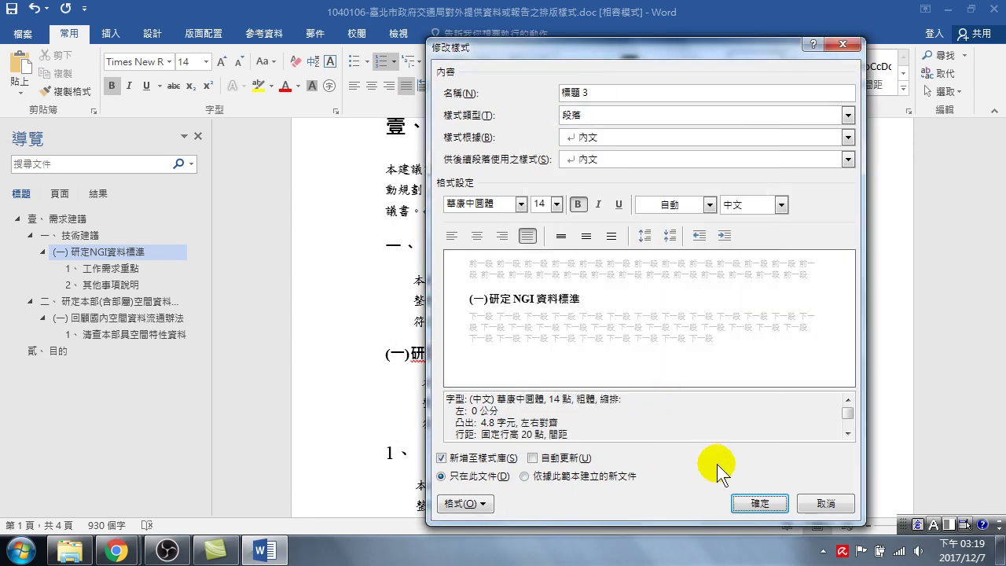
click(760, 505)
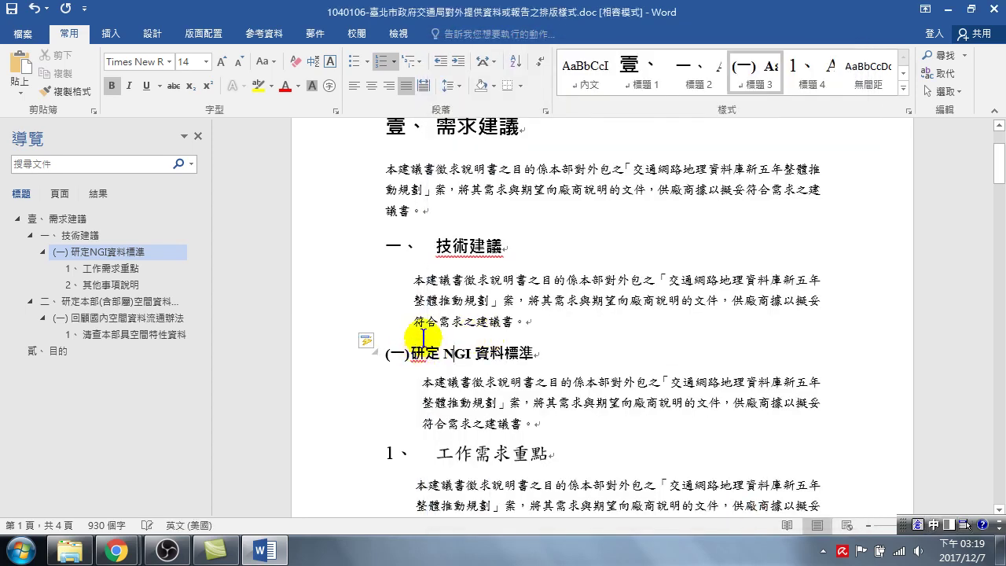
Step: Add a new paragraph reading 如擬。 below 本建議書徵求說明書。 under 2、其他事項說明
scroll(420, 343, down, 3)
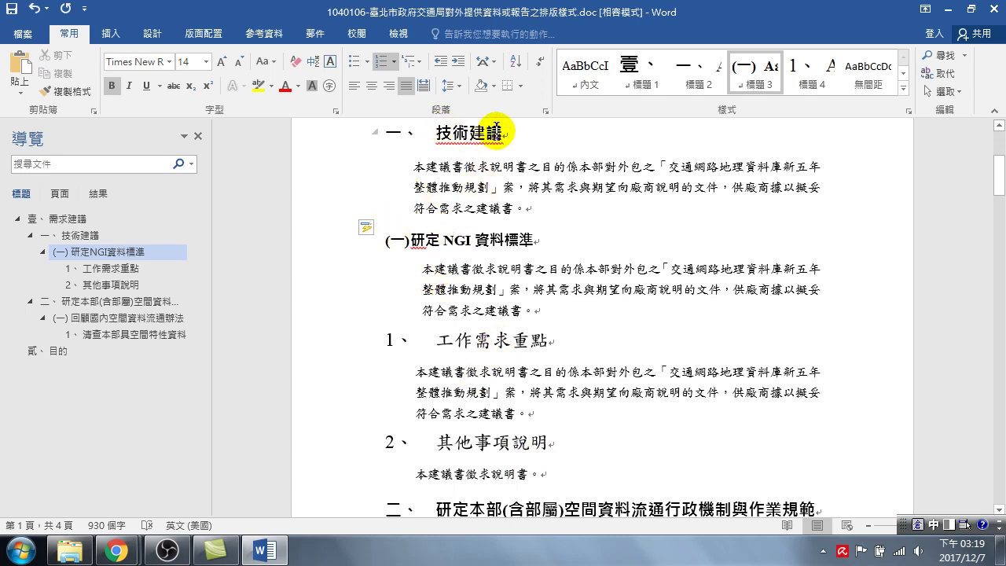
click(572, 472)
key(Return)
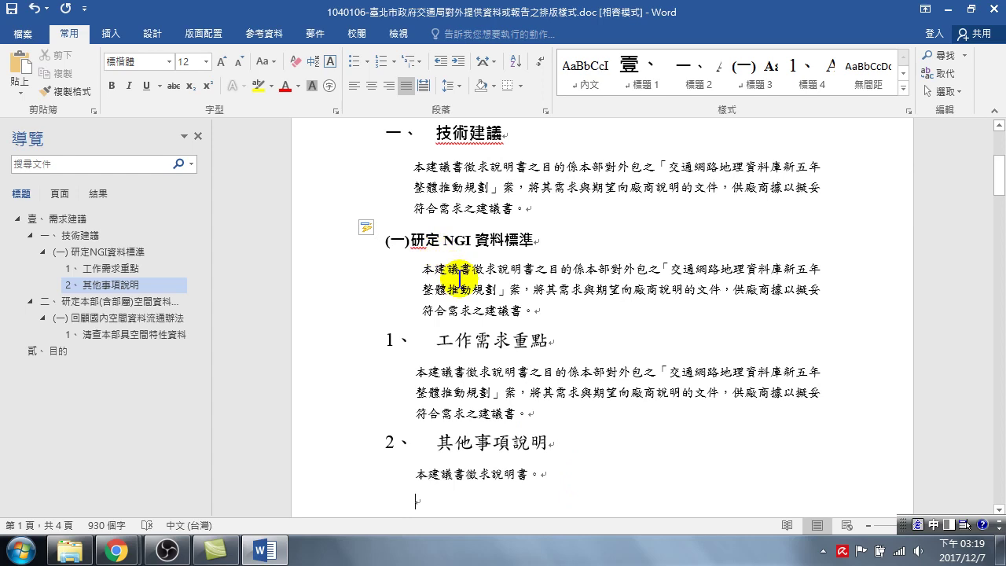
text(vr)
key(space)
text(qpko)
key(space)
key(Escape)
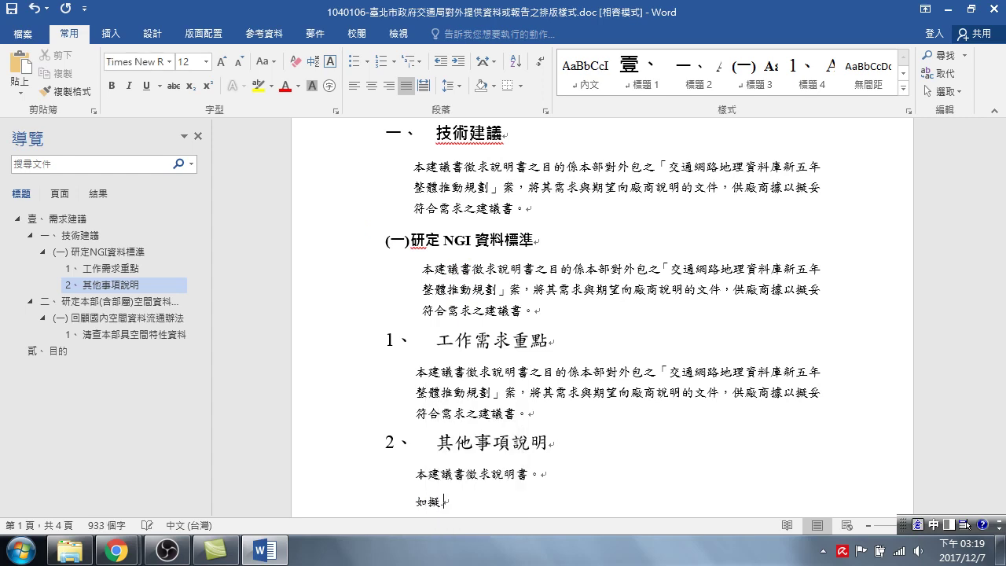
key(BackSpace)
text(。)
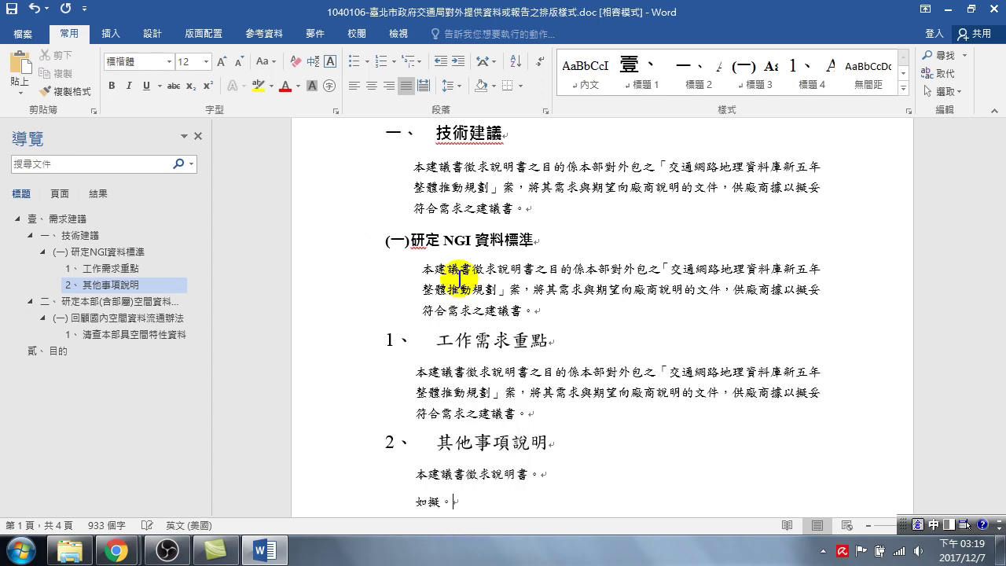
click(423, 237)
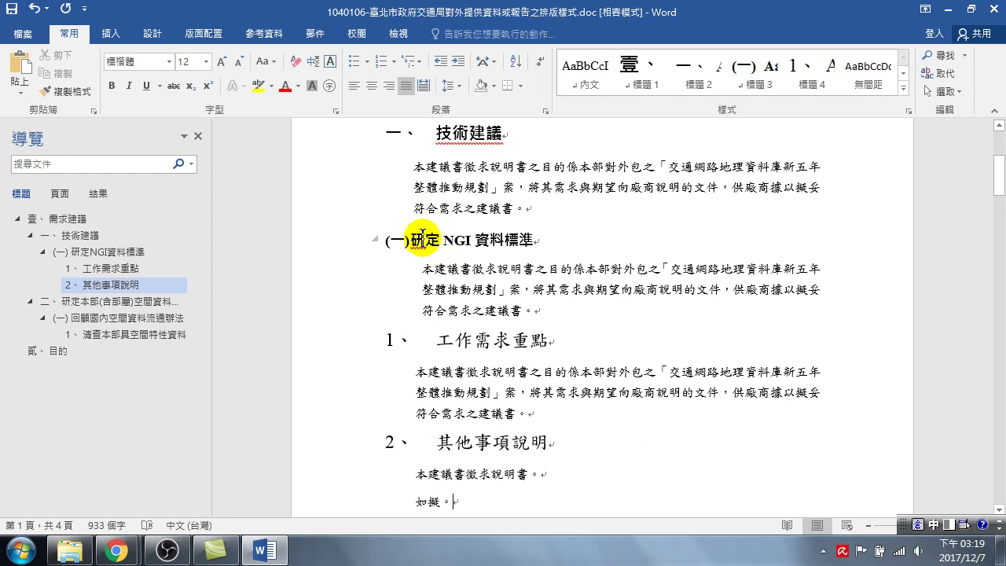
Step: Apply Heading 3 to 如擬。 so it's numbered (二), then place the caret in 1、工作需求重點
click(757, 79)
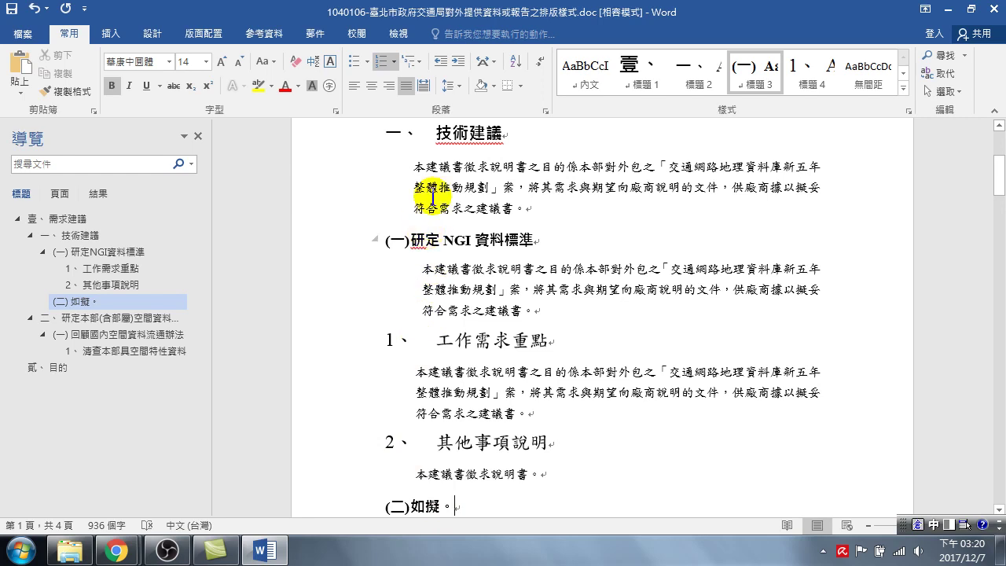
scroll(359, 188, up, 5)
scroll(408, 265, down, 2)
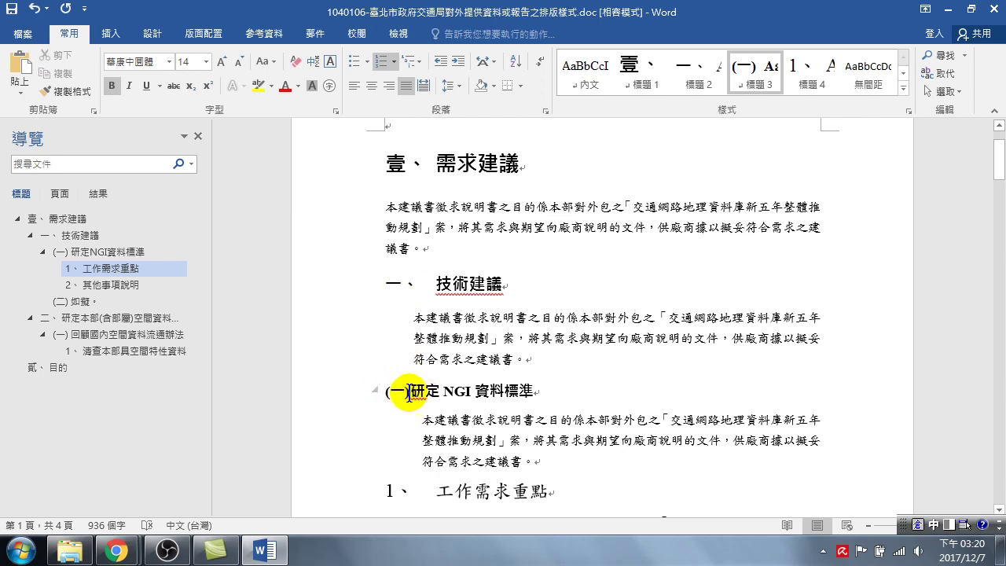
scroll(412, 390, down, 2)
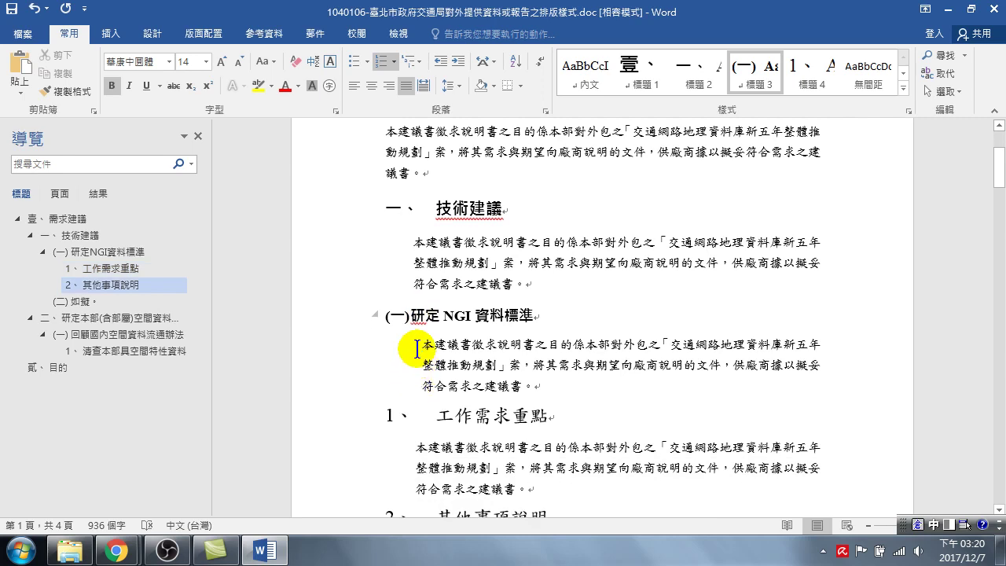
click(440, 415)
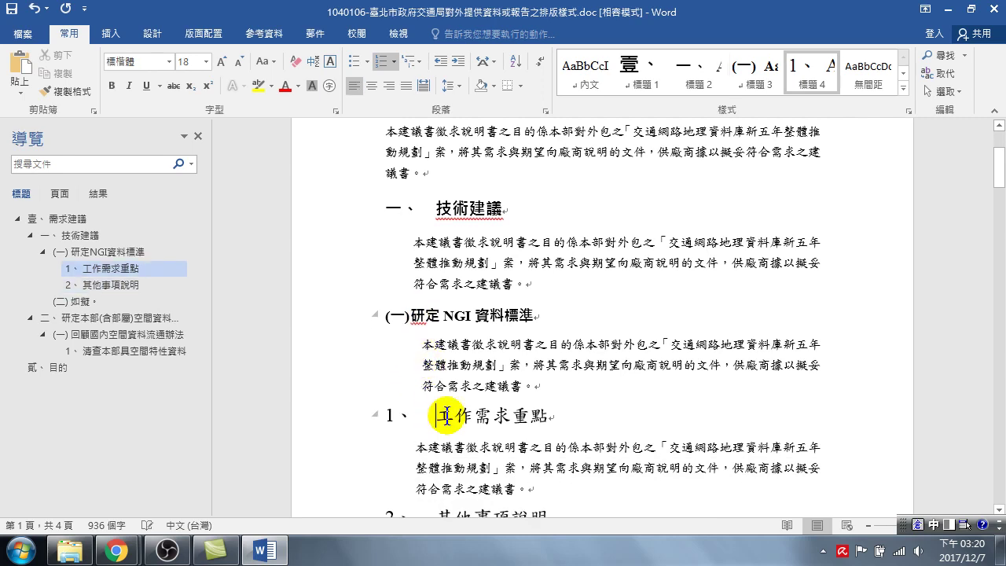